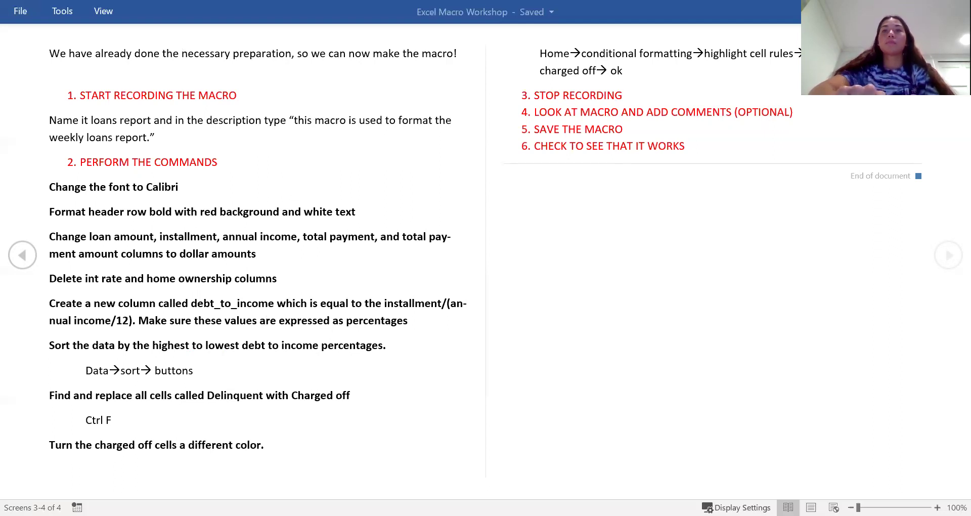
- Switch to the loan data workbook in Excel and review the macro settings in the Trust Center
key(alt+Tab)
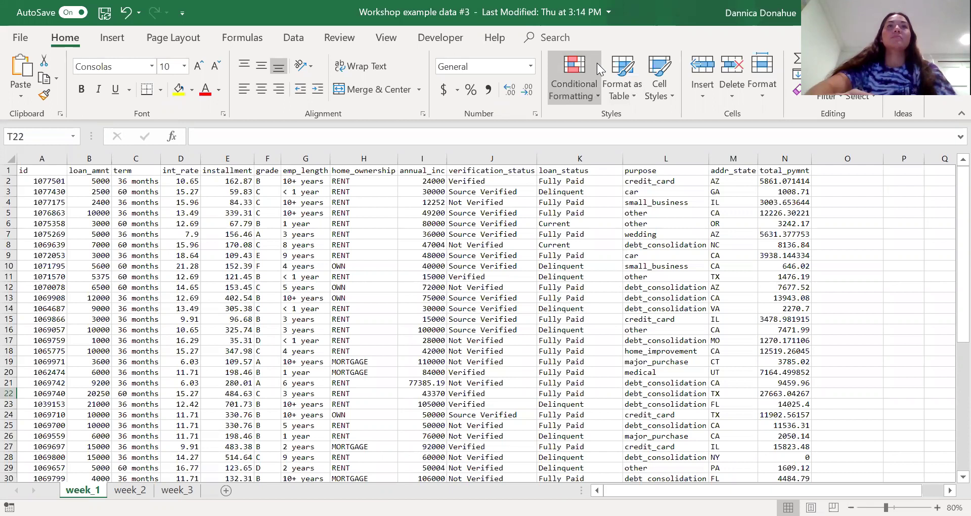
click(21, 39)
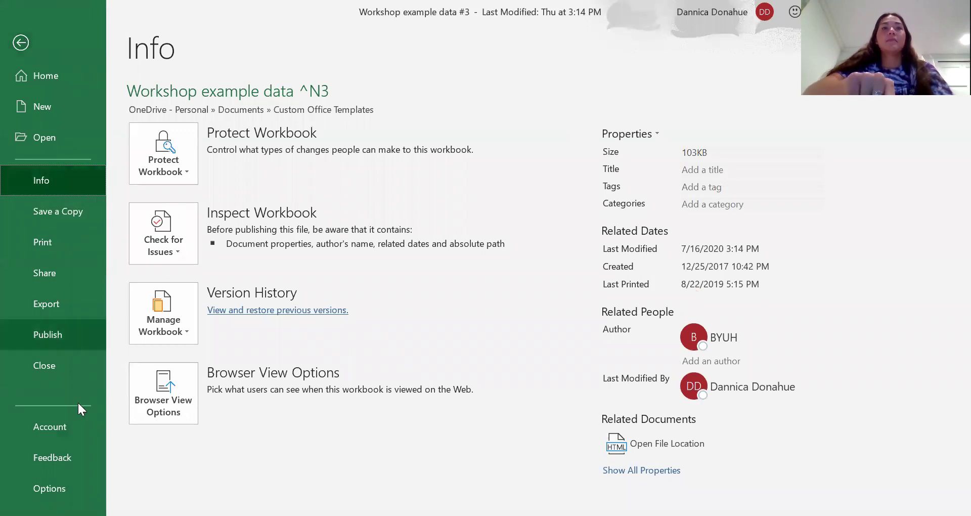
key(Escape)
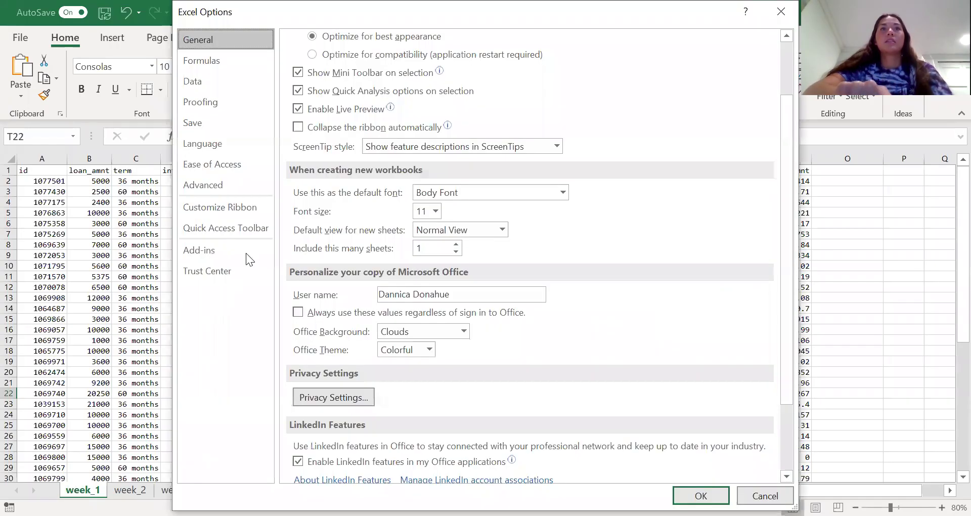
click(225, 273)
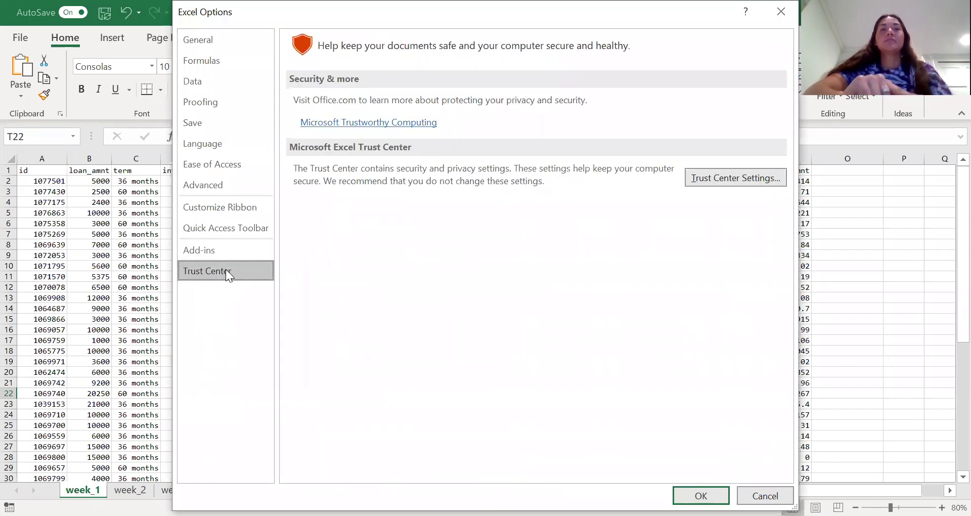
click(739, 179)
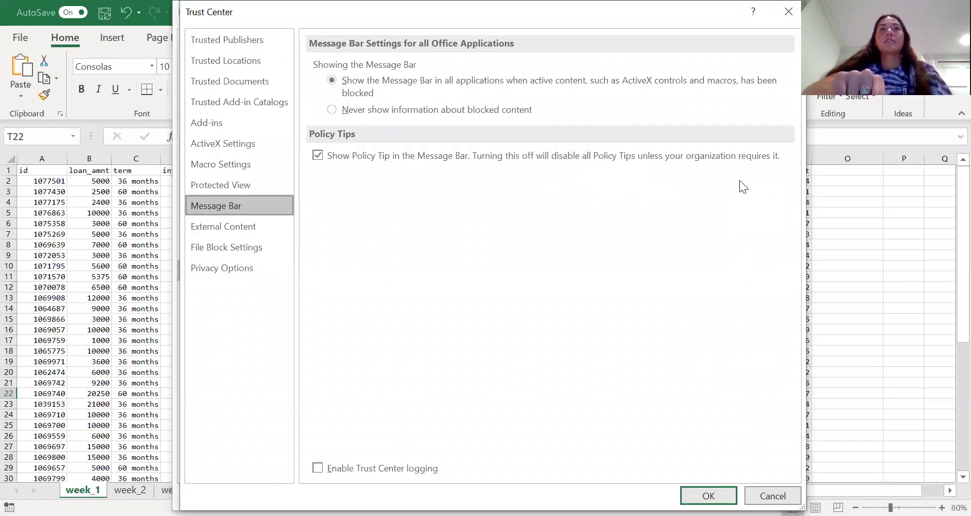
click(242, 164)
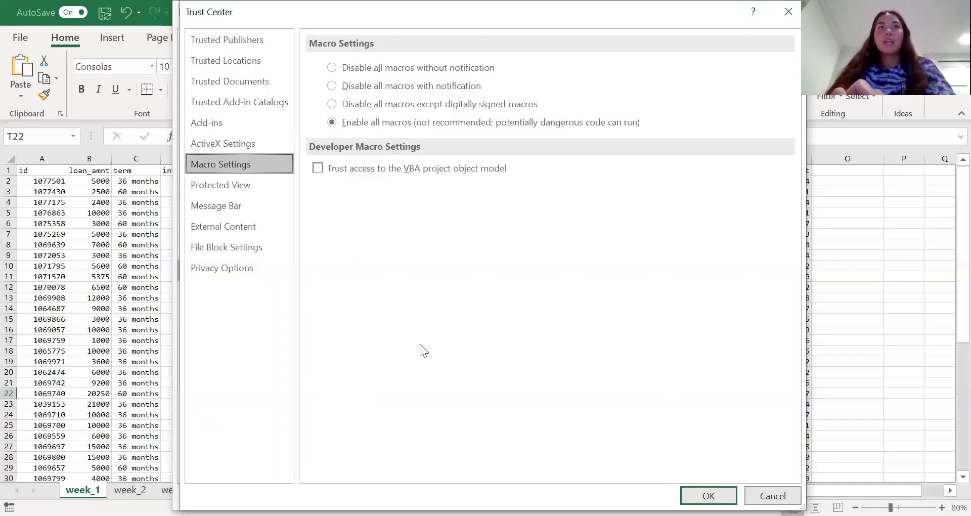
click(789, 17)
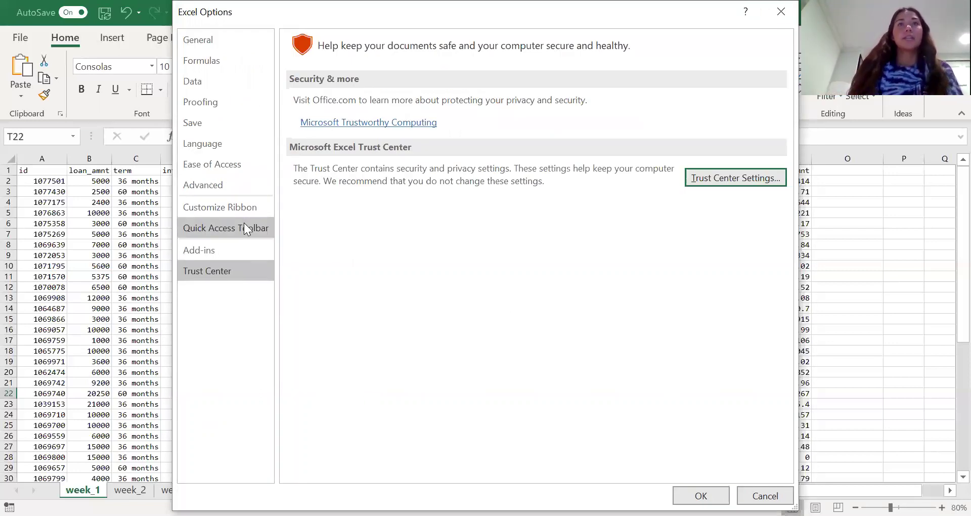
- Check that Developer is among the enabled main tabs in the ribbon customization options, and display the Developer commands
click(216, 206)
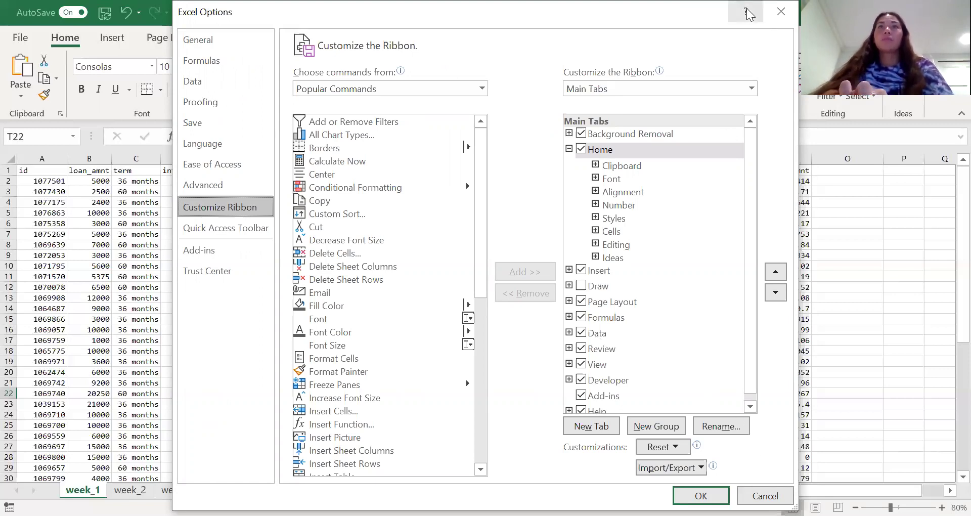
click(780, 12)
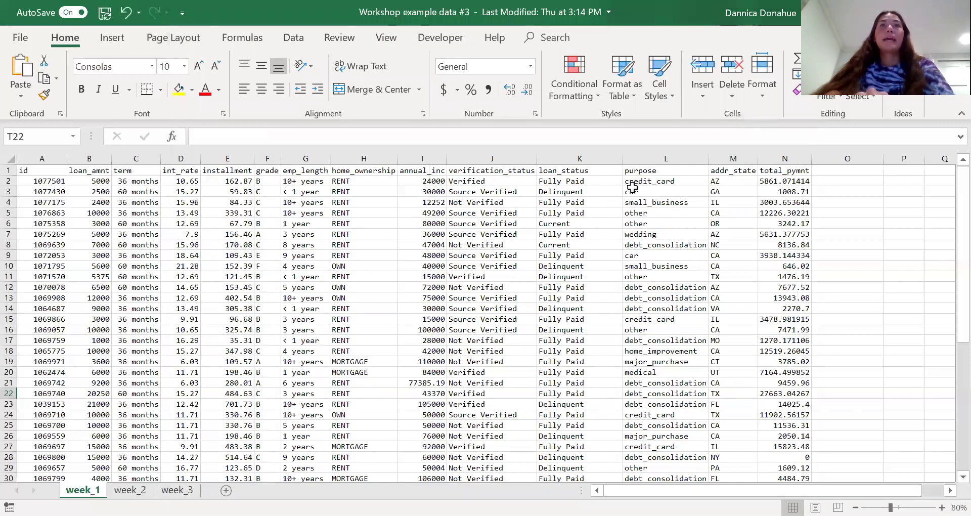
click(429, 40)
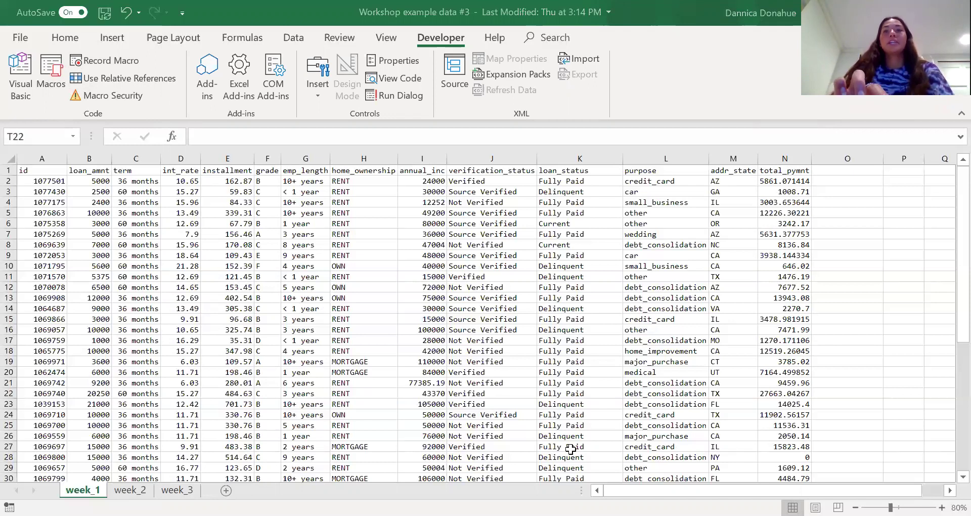
- Consult the workshop instructions in Word, return to Excel, and set up a new macro recording named loans_are_super_awful
key(alt+Tab)
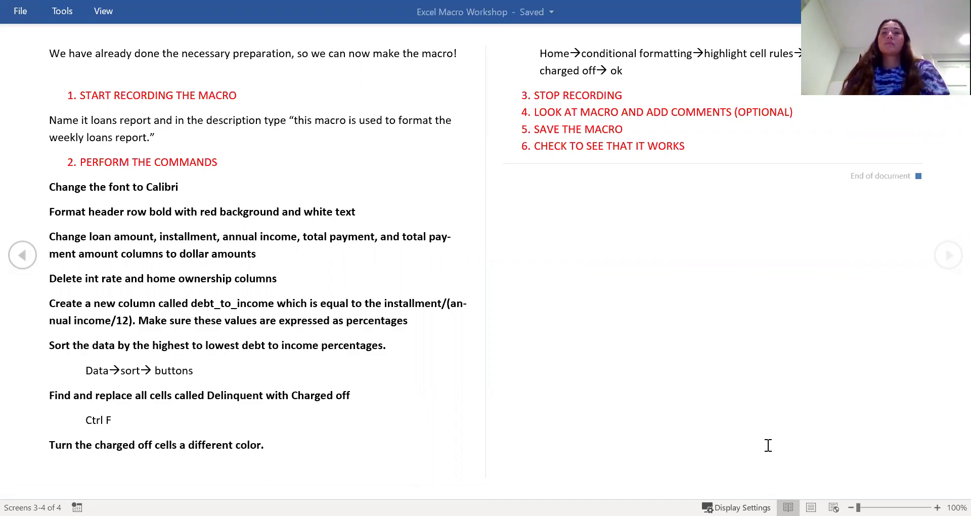
key(alt+Tab)
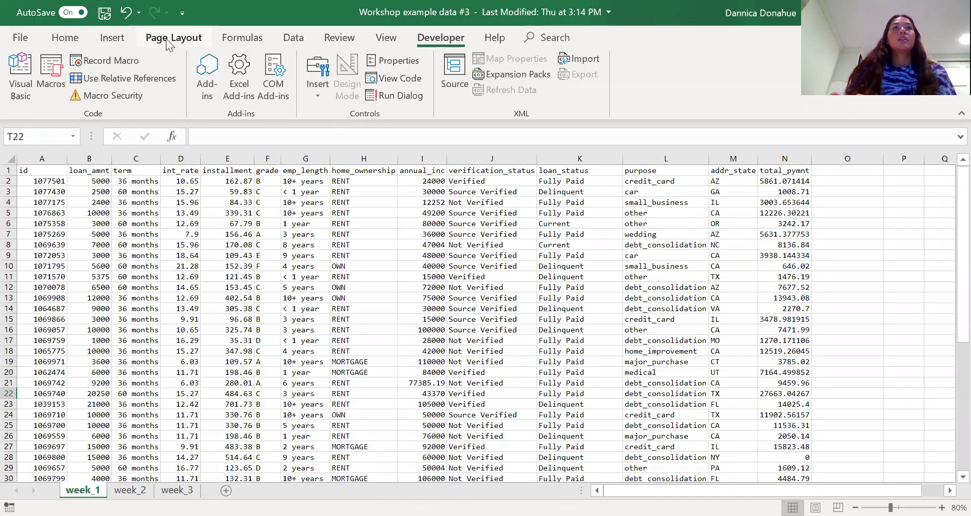
click(129, 61)
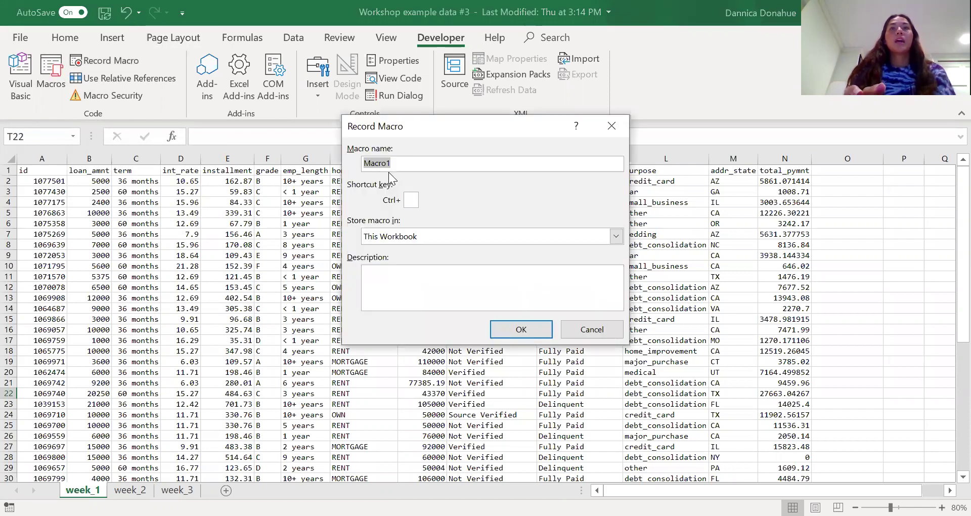
key(BackSpace)
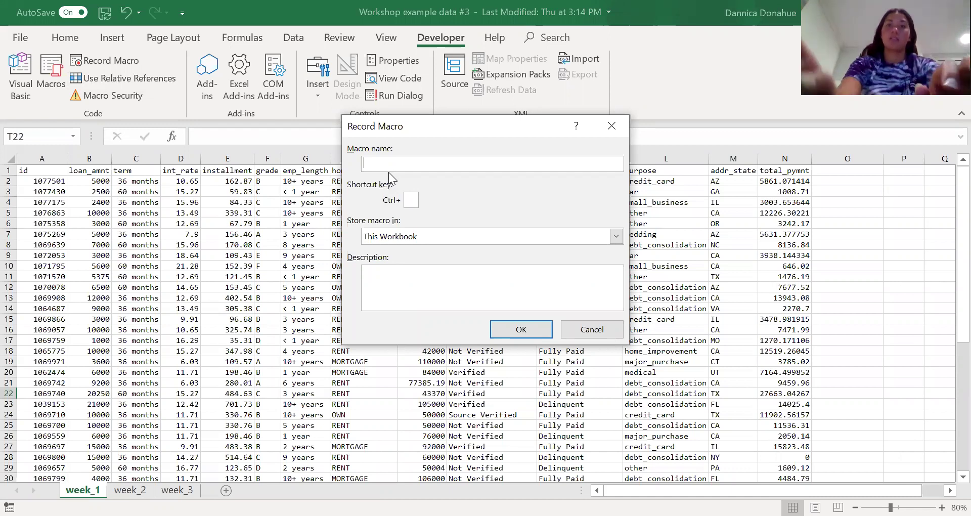
text(loans)
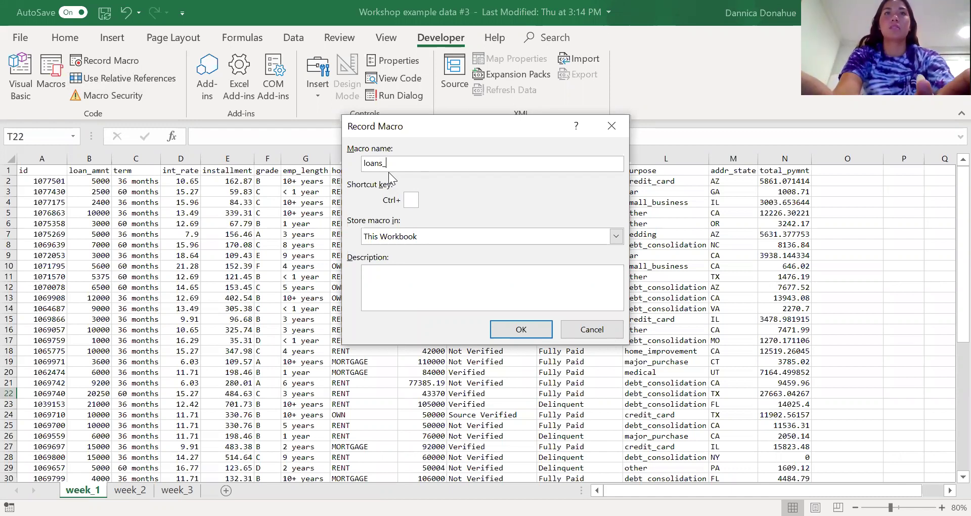
text(_are_super_f)
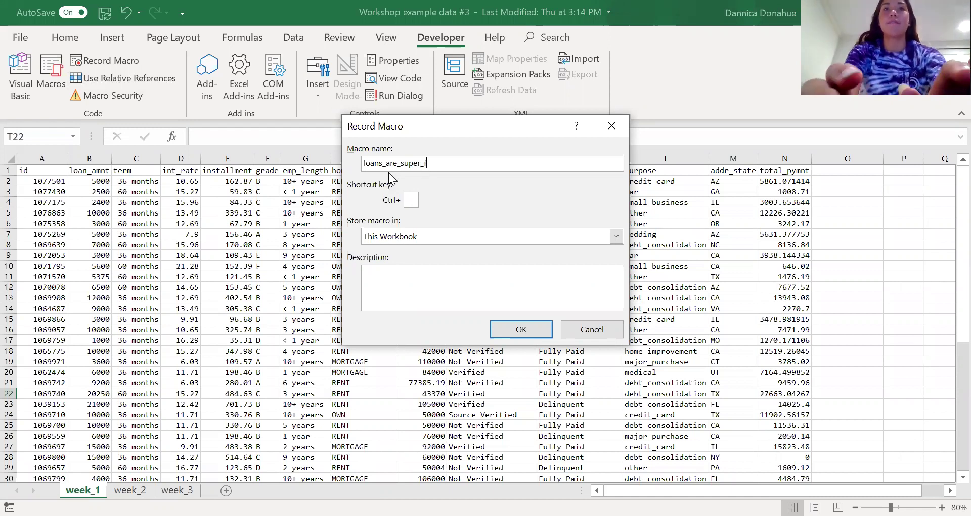
key(BackSpace)
text(awful)
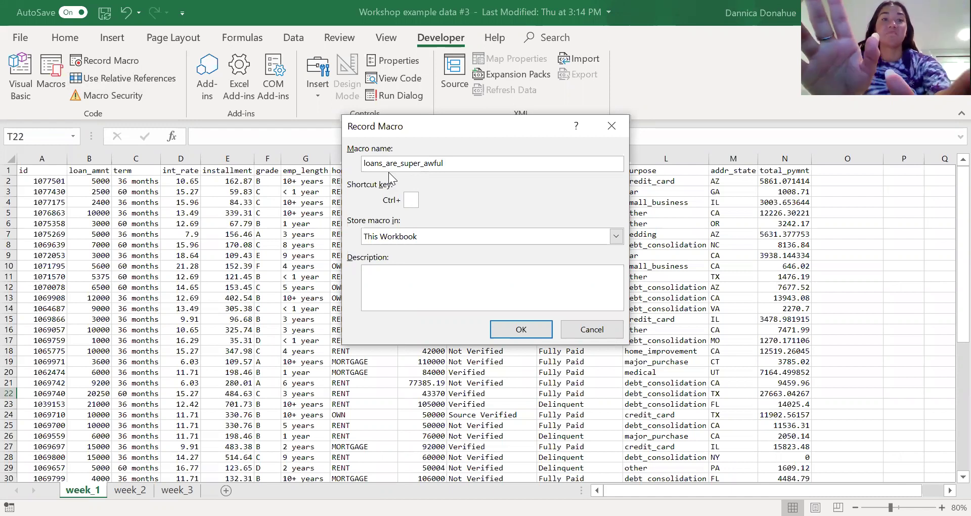
text(!)
key(BackSpace)
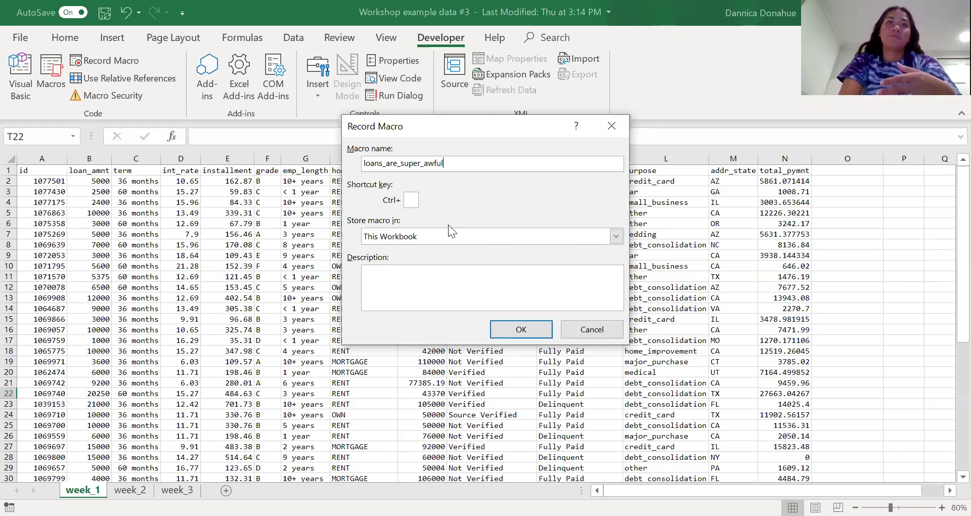
- Give the macro the description "This macro is used to format the weekly loan reports" and start recording
click(392, 275)
text(The)
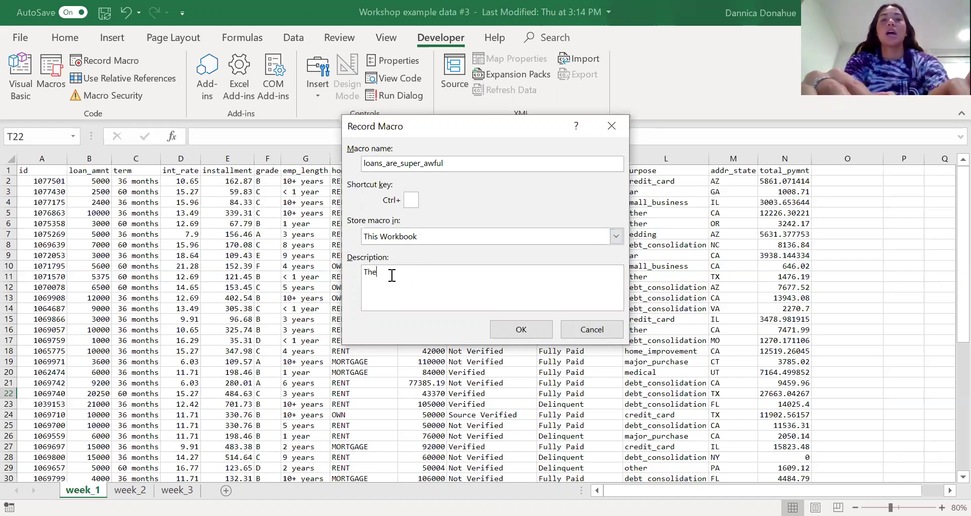
key(BackSpace)
text(isd m)
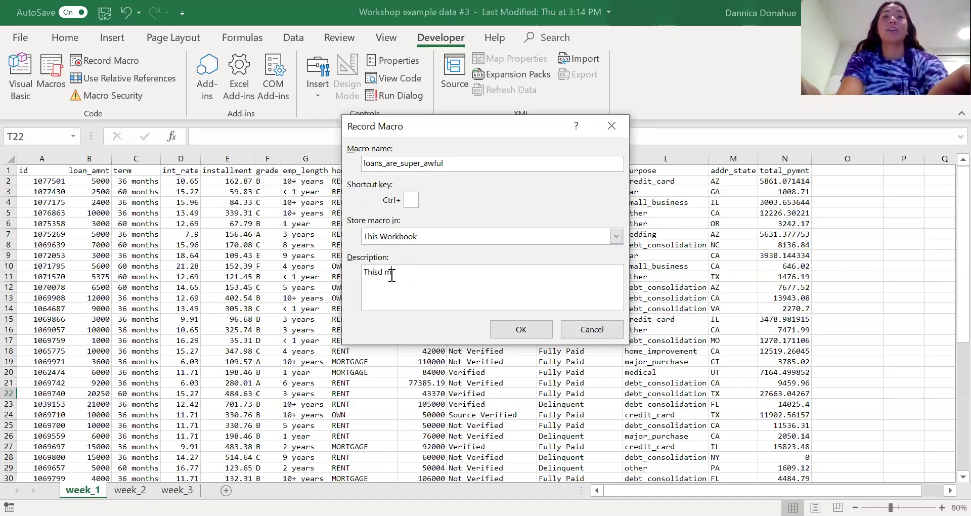
key(BackSpace)
key(BackSpace)
key(BackSpace)
text(macro u)
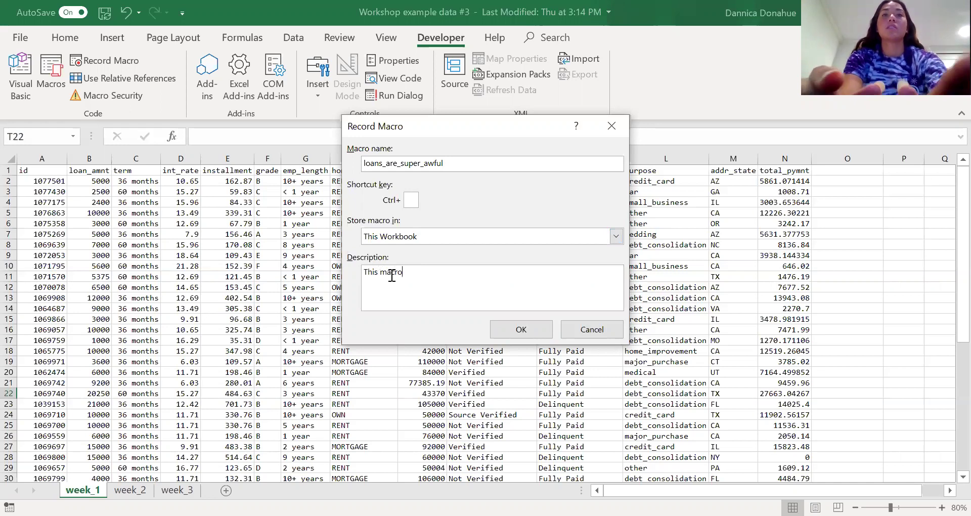
key(BackSpace)
key(BackSpace)
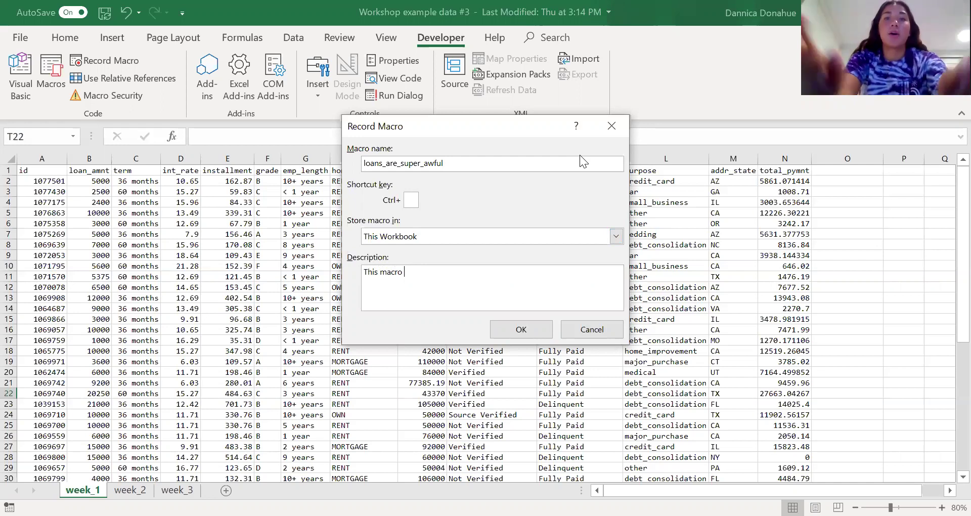
text(is used )
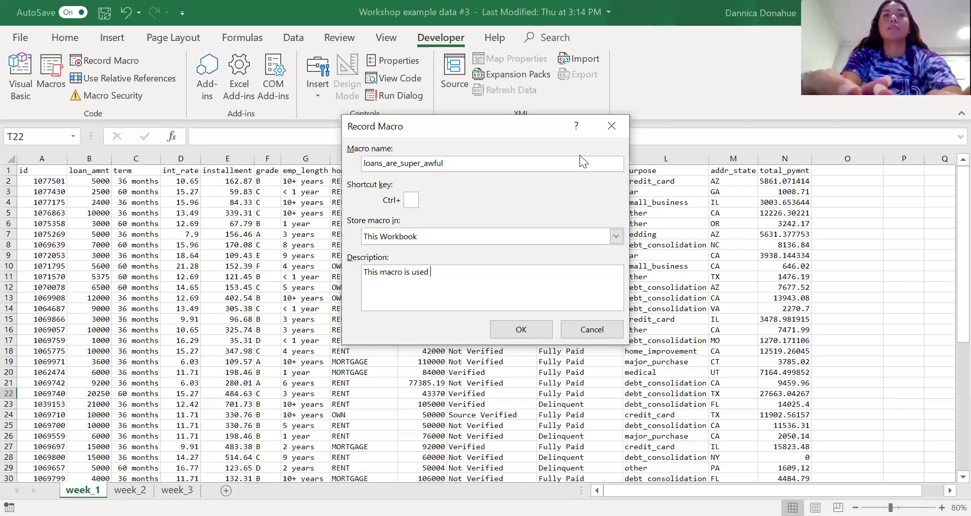
text(to format the weekly loan reports)
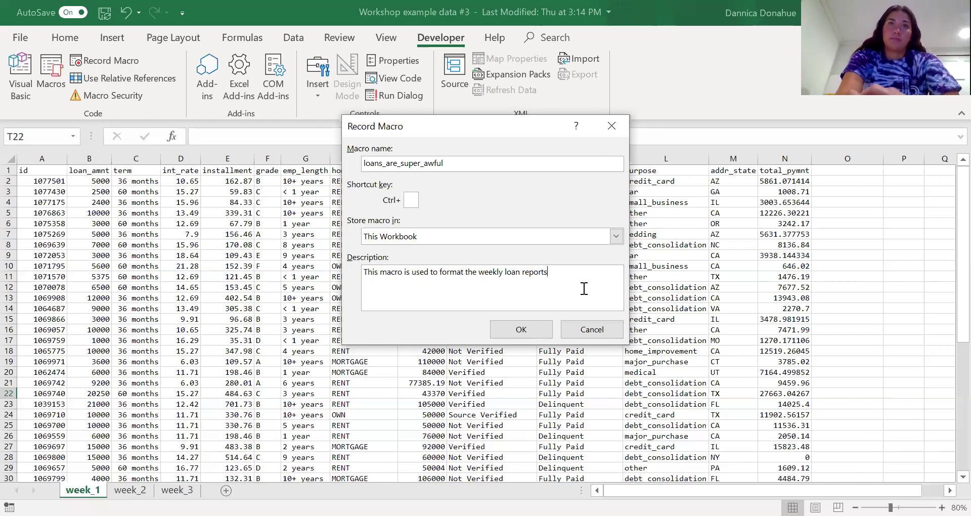
click(521, 329)
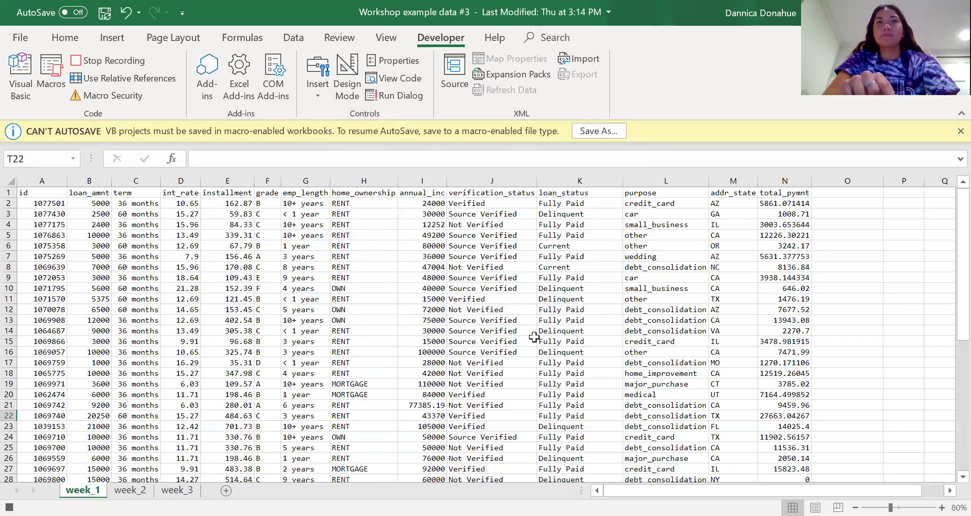
- Change the font of the loan data in A1:O50 on the week_1 sheet to Calibri
scroll(534, 337, down, 2)
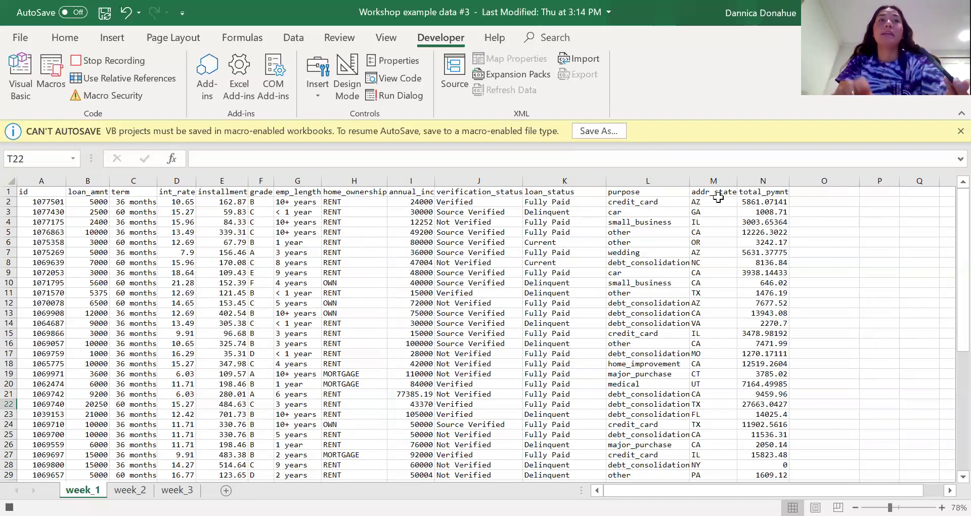
click(82, 36)
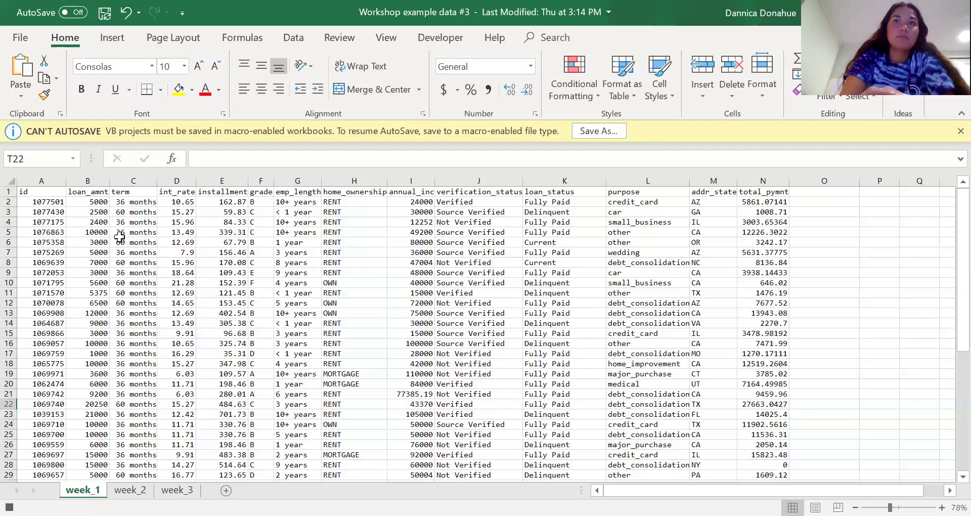
drag(31, 193, 716, 434)
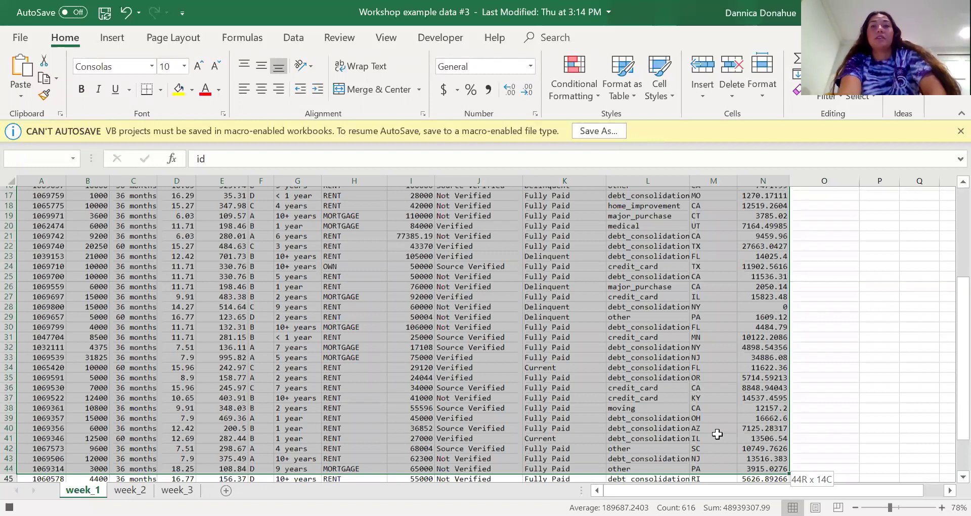
drag(716, 434, 814, 424)
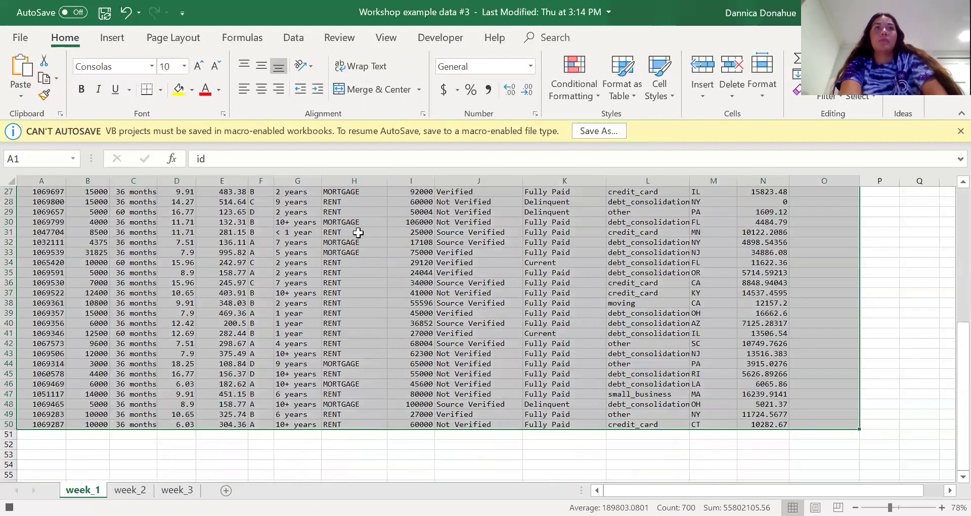
click(151, 70)
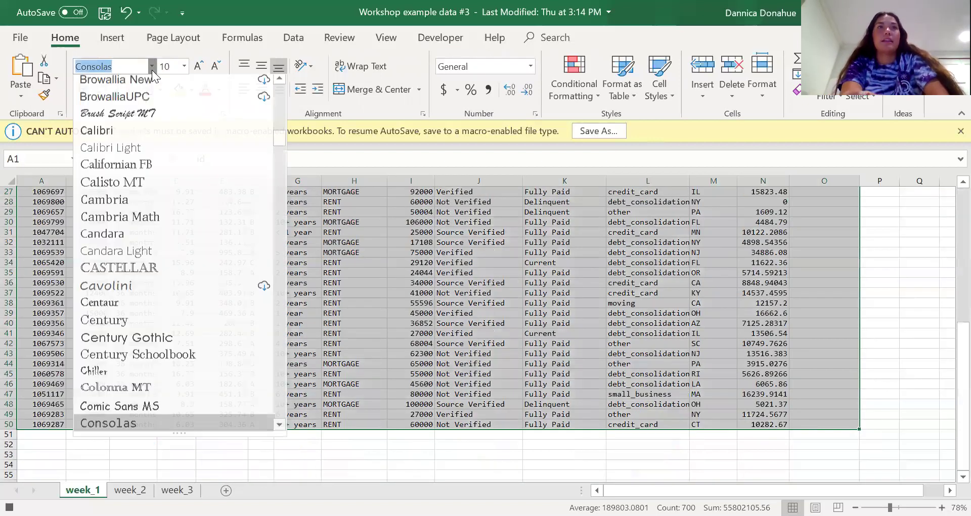
click(129, 135)
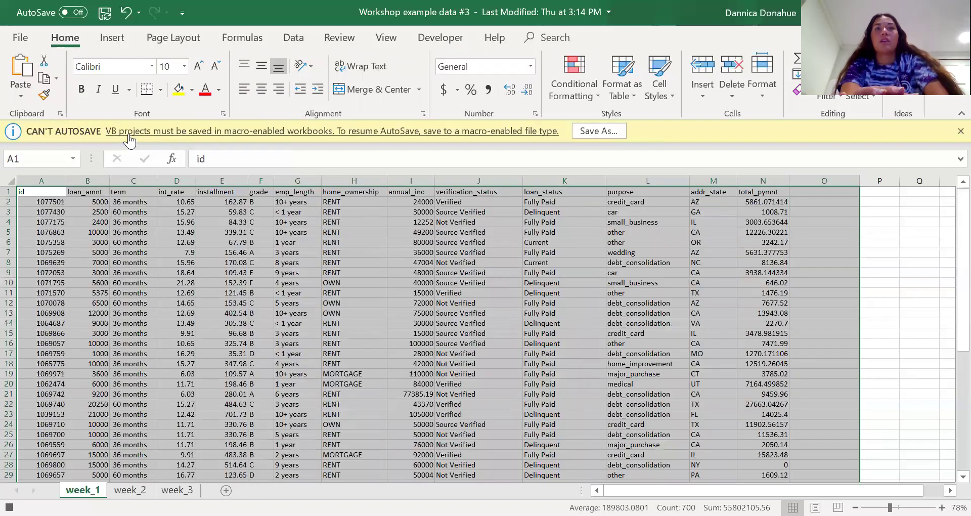
click(905, 404)
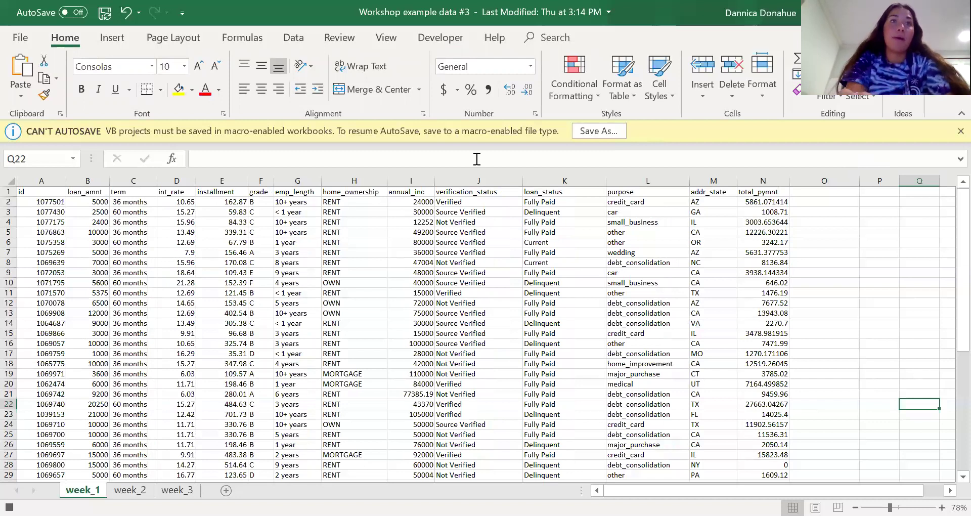
- Undo the Calibri font change made to A1:O50 on the week_1 sheet
drag(27, 193, 301, 193)
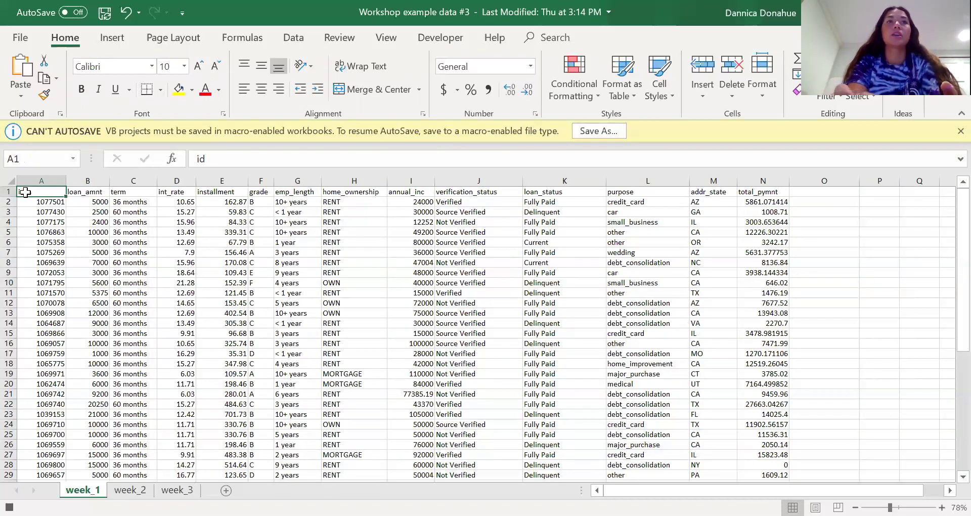
drag(23, 192, 647, 323)
drag(799, 429, 800, 431)
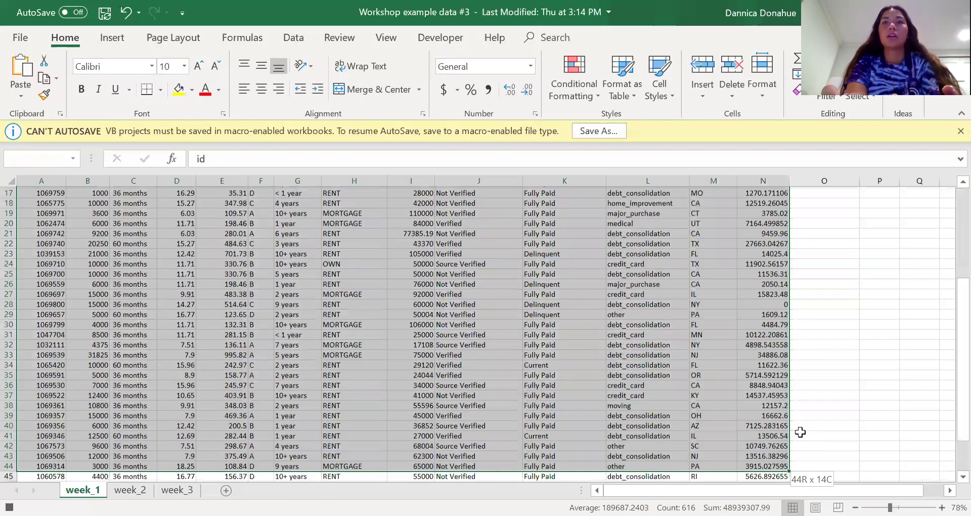
key(ctrl+z)
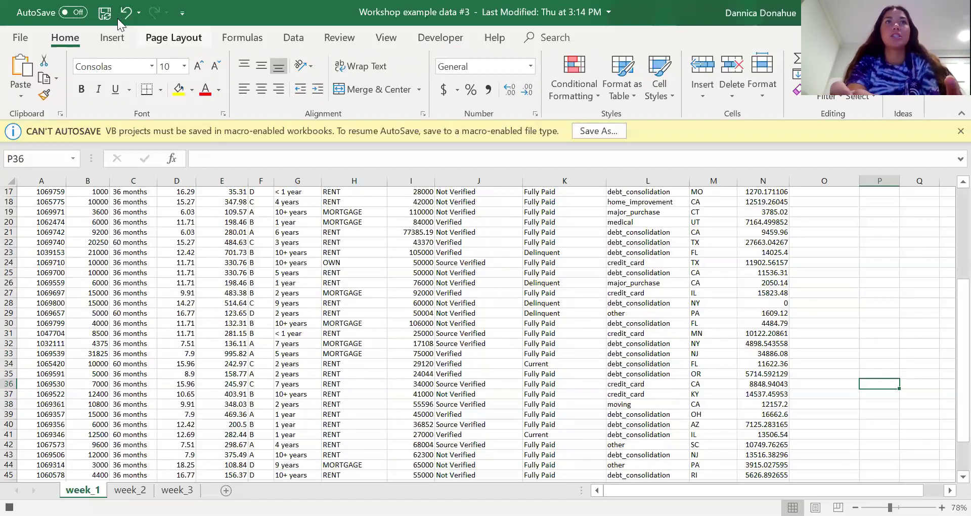
click(126, 12)
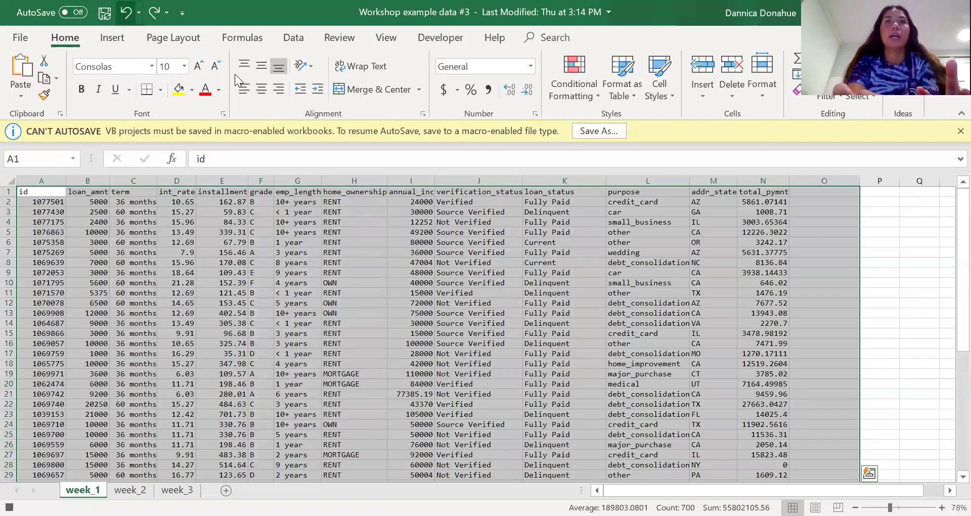
click(878, 283)
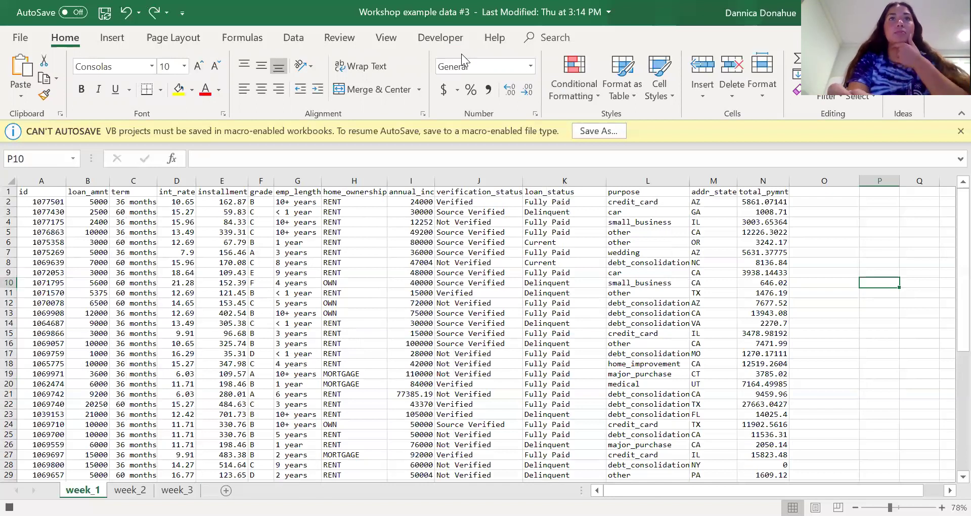
- Change the font of the loan data in A1:N50 on the week_1 sheet to Calibri
click(426, 41)
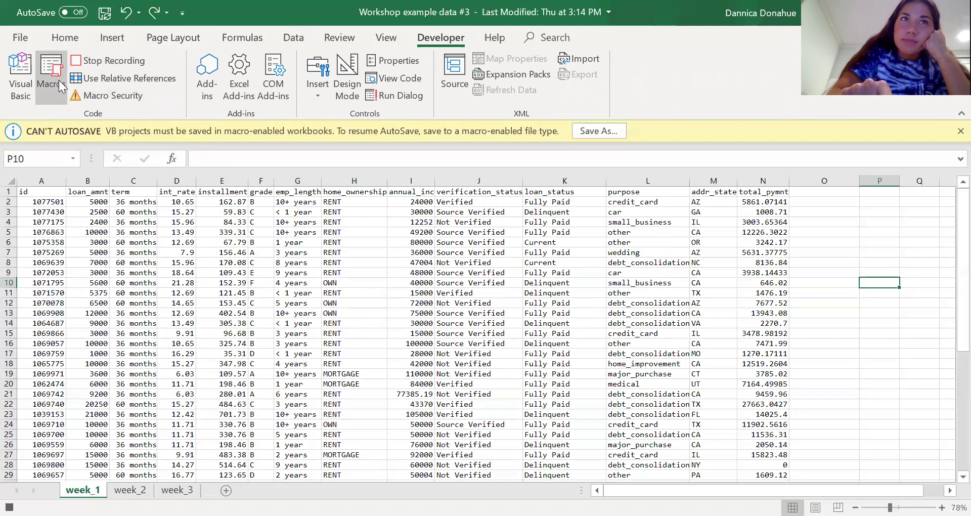
click(862, 302)
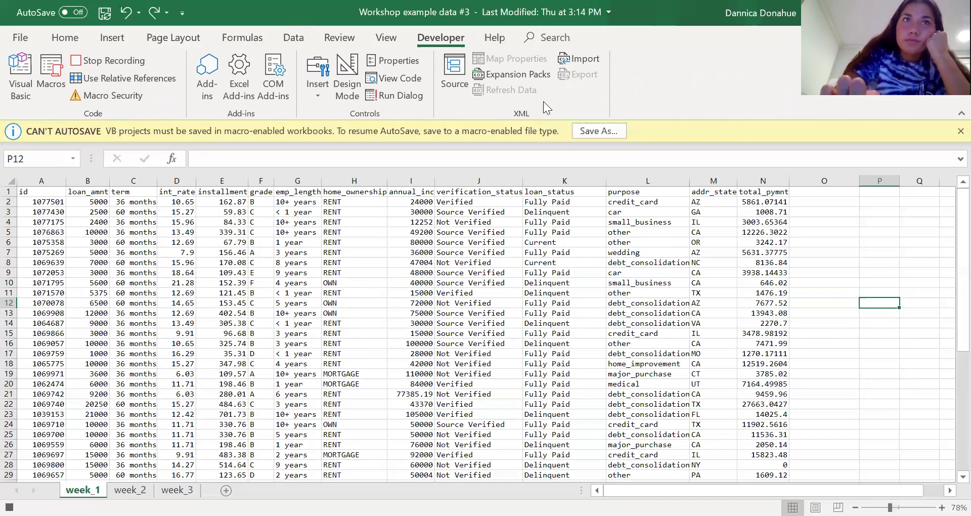
drag(36, 196, 703, 445)
click(65, 37)
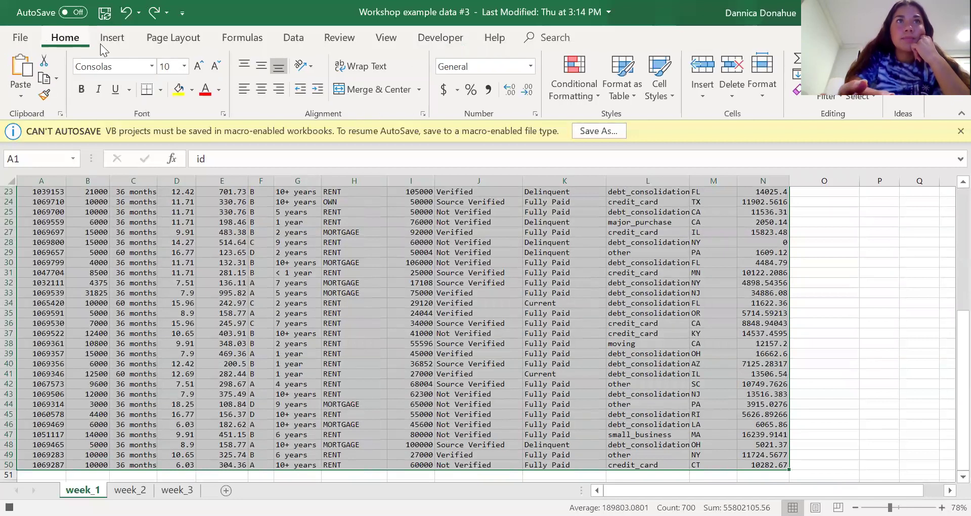
click(155, 68)
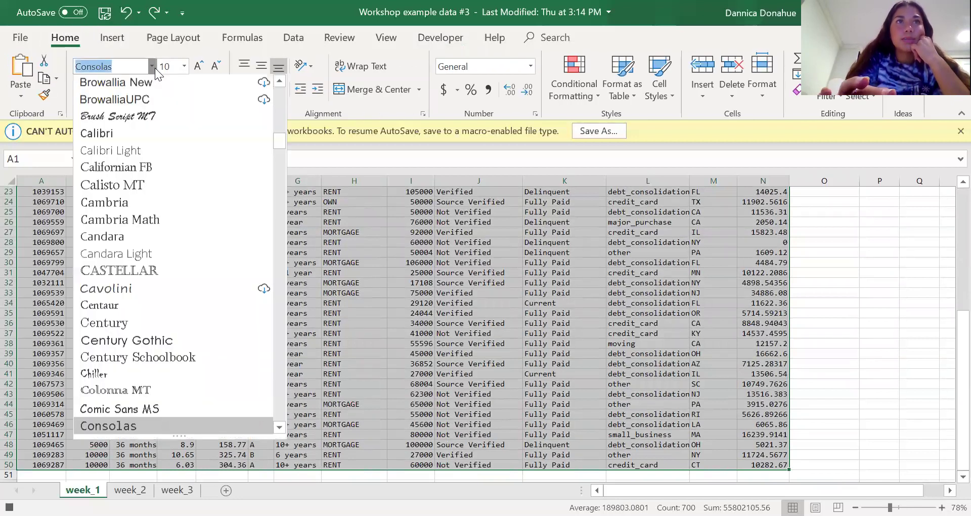
click(113, 138)
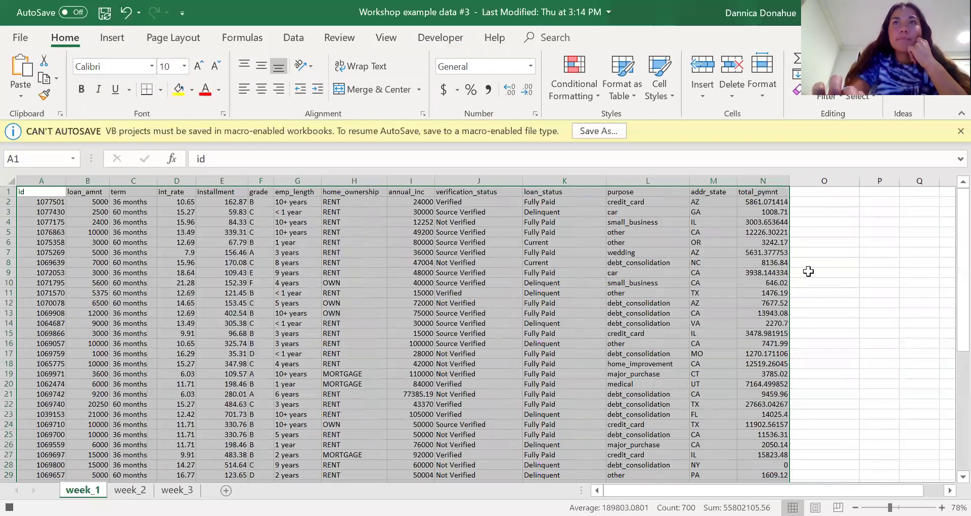
click(814, 272)
- Make the header row A1:N1 bold and fill it with the standard red color
drag(60, 192, 767, 188)
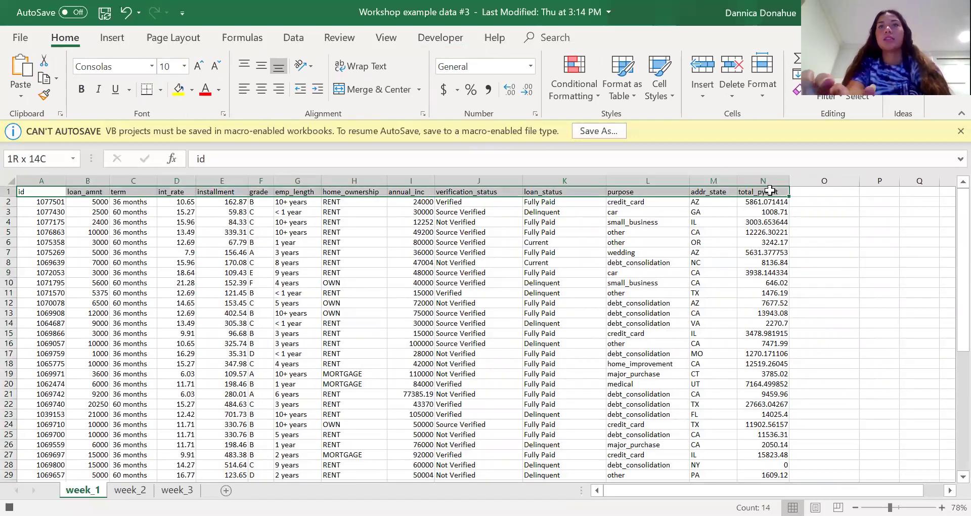
click(81, 89)
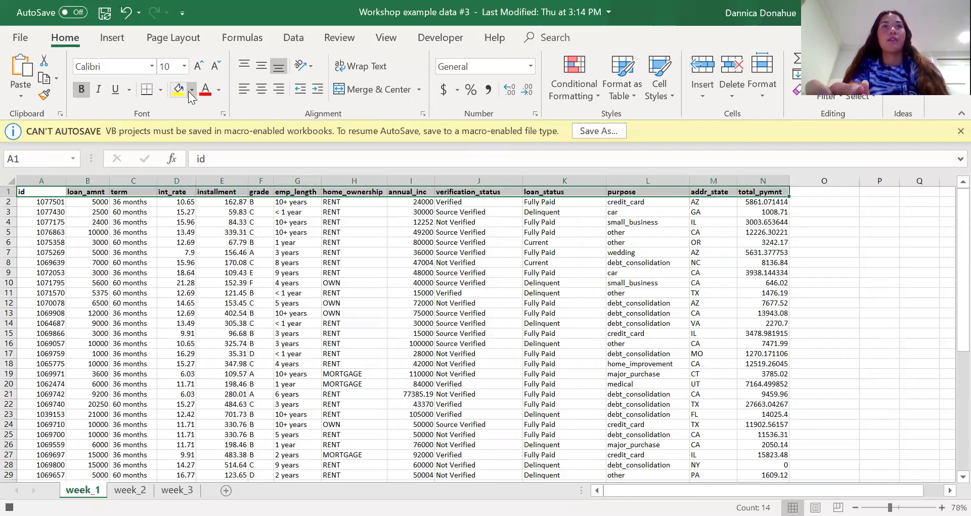
click(192, 89)
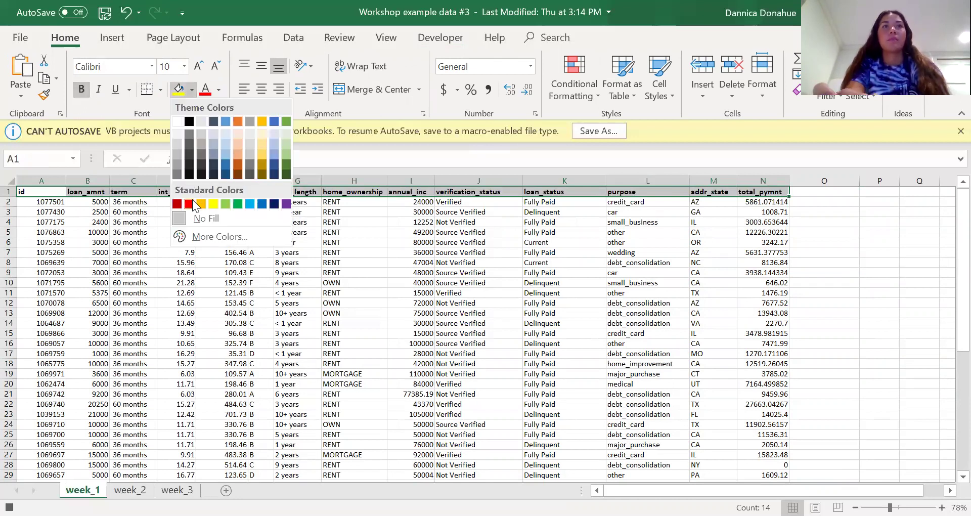
click(192, 204)
click(837, 263)
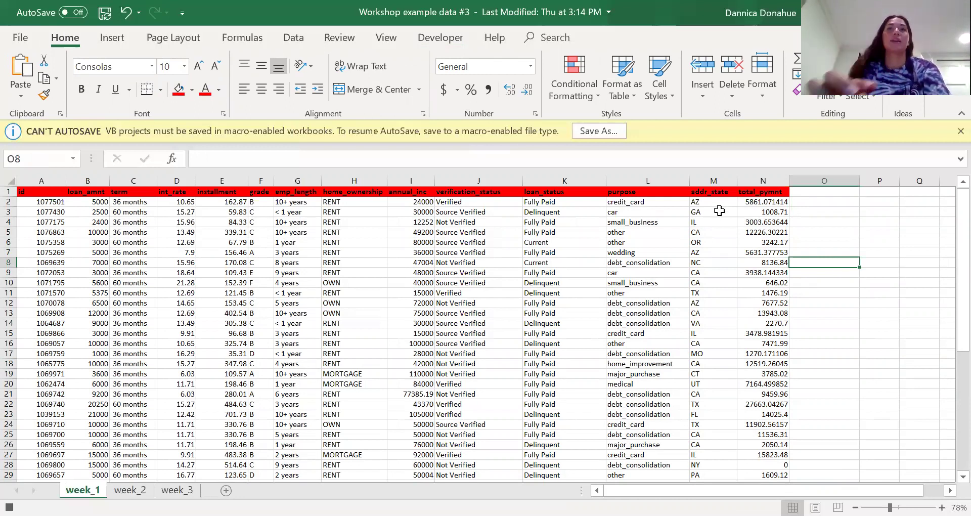
- Apply the Accounting number format to the loan_amnt, installment, annual_inc and total_pymnt columns, and autofit the widths of loan_amnt and annual_inc
click(88, 180)
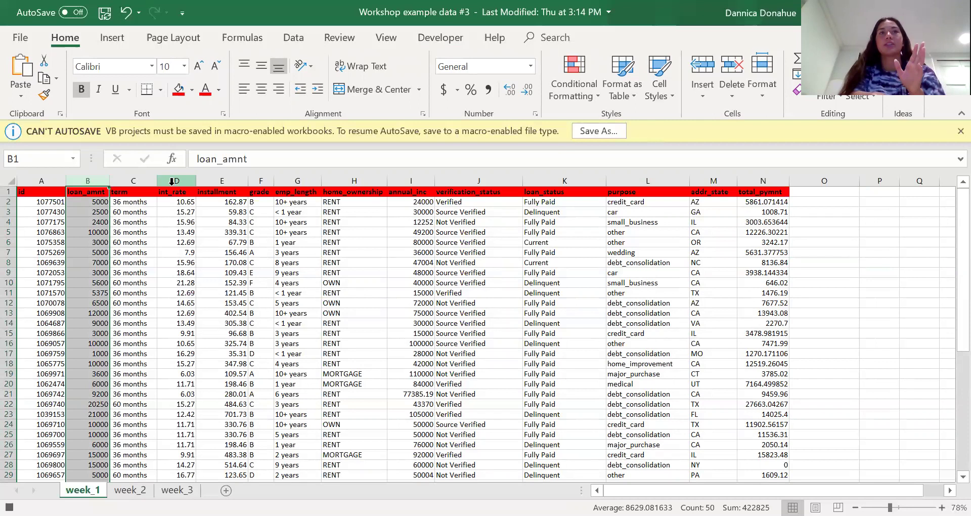
ctrl+click(227, 180)
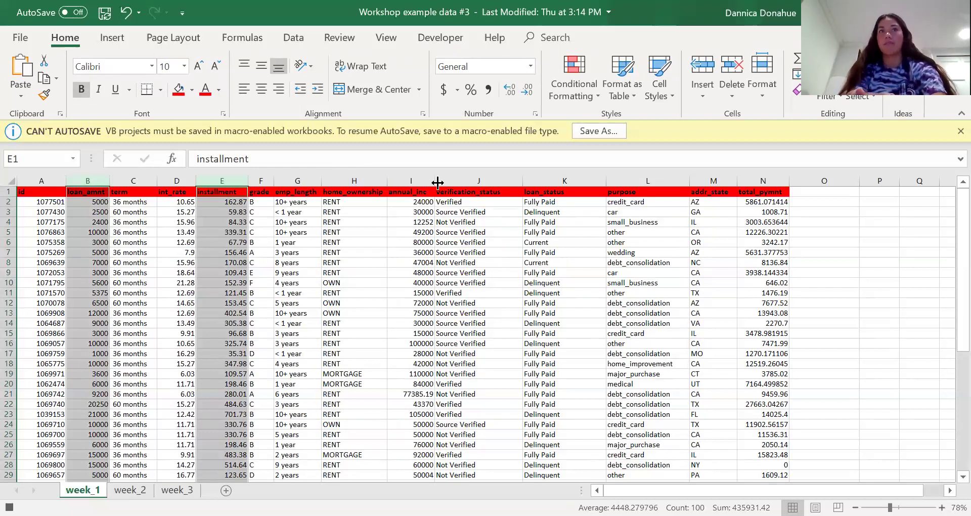
ctrl+click(414, 180)
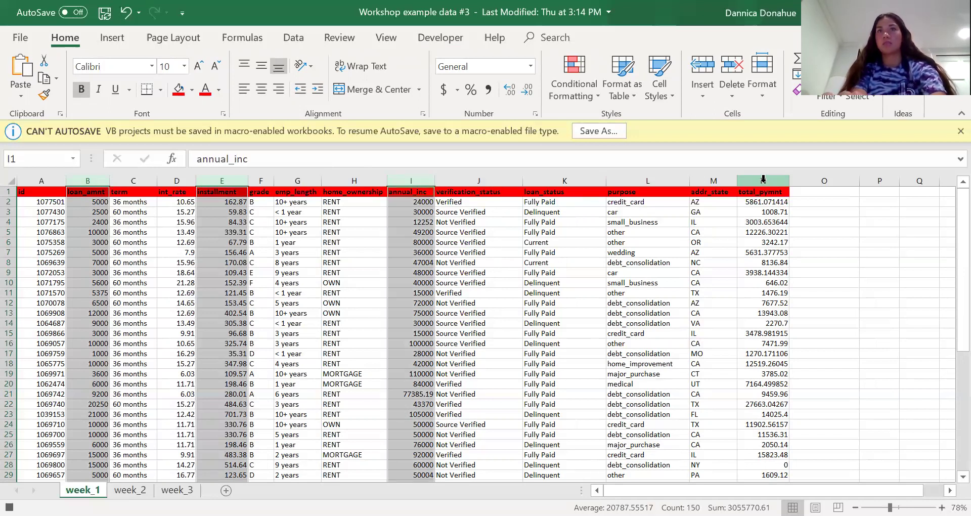
ctrl+click(763, 180)
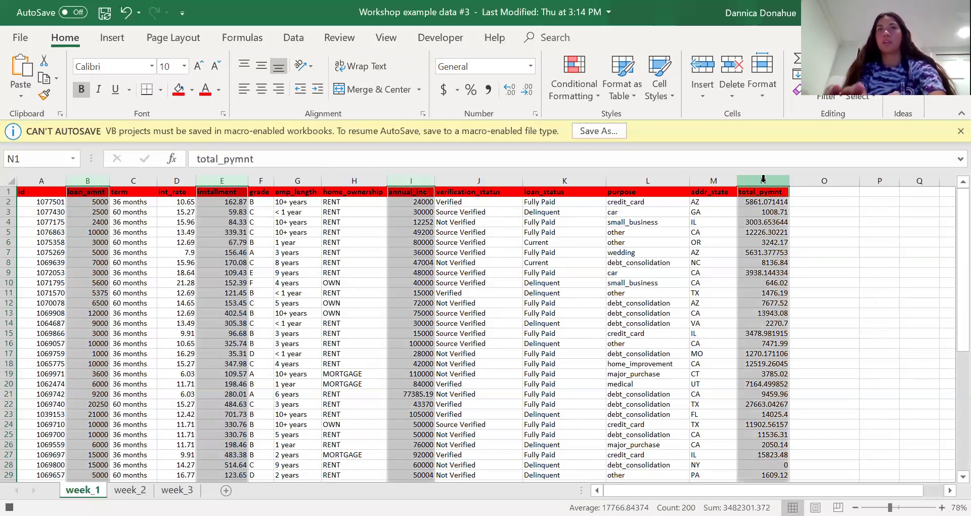
click(441, 89)
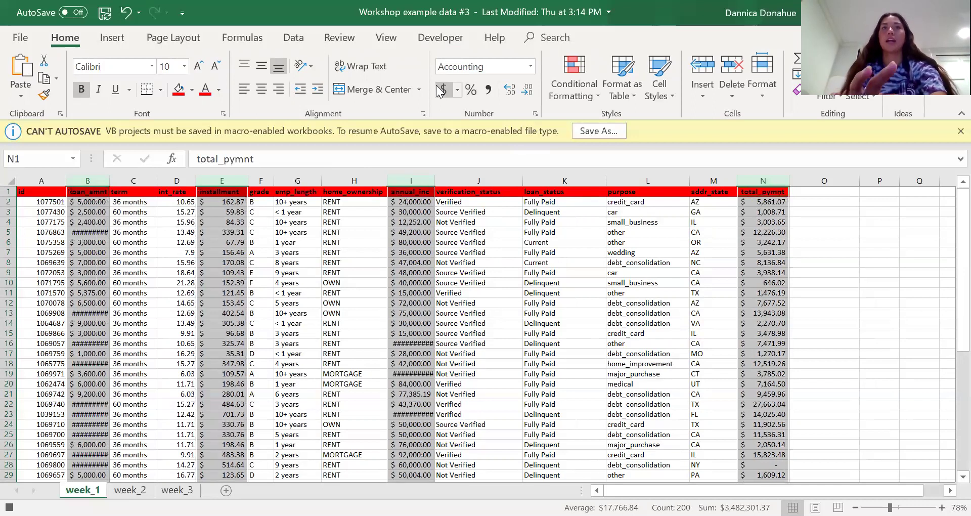
click(873, 314)
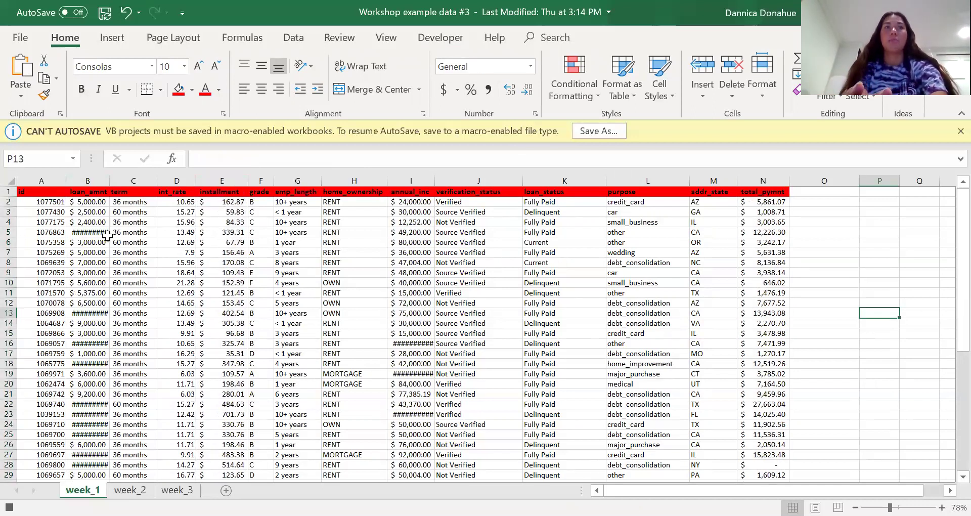
double_click(110, 182)
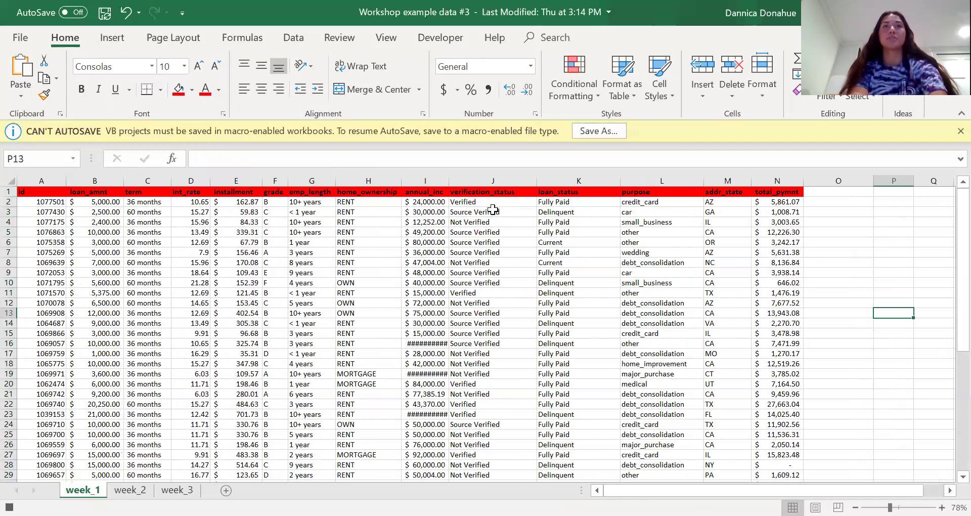
double_click(447, 180)
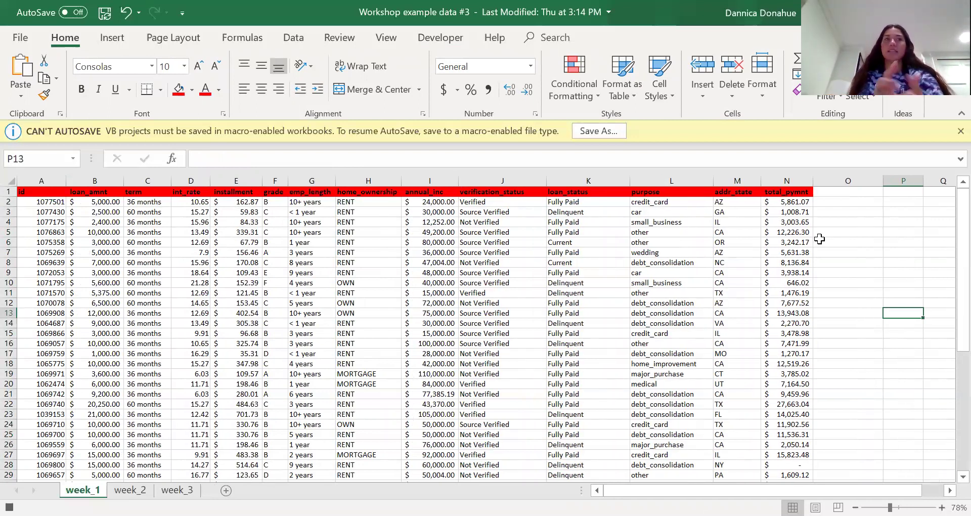
- Delete the int_rate and home_ownership columns from the week_1 sheet
click(191, 181)
right_click(191, 181)
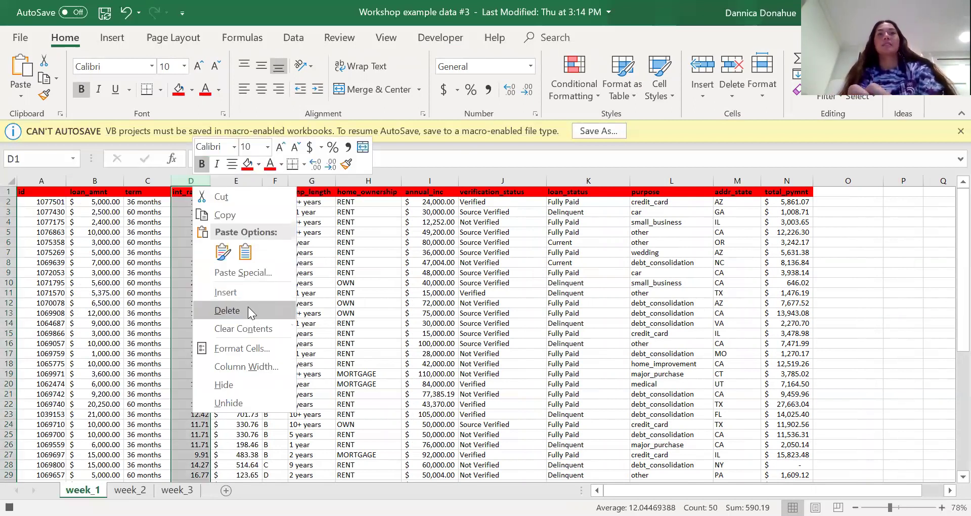
click(248, 309)
click(334, 180)
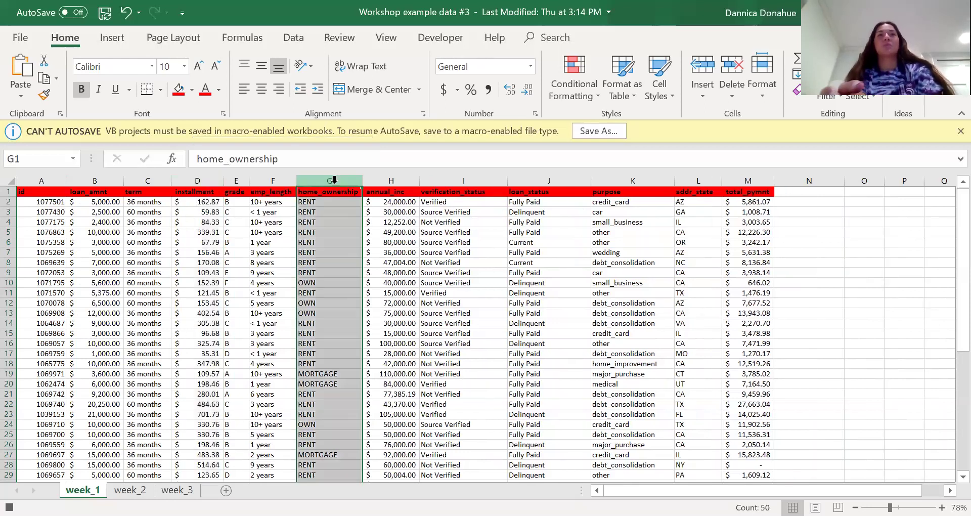
right_click(334, 181)
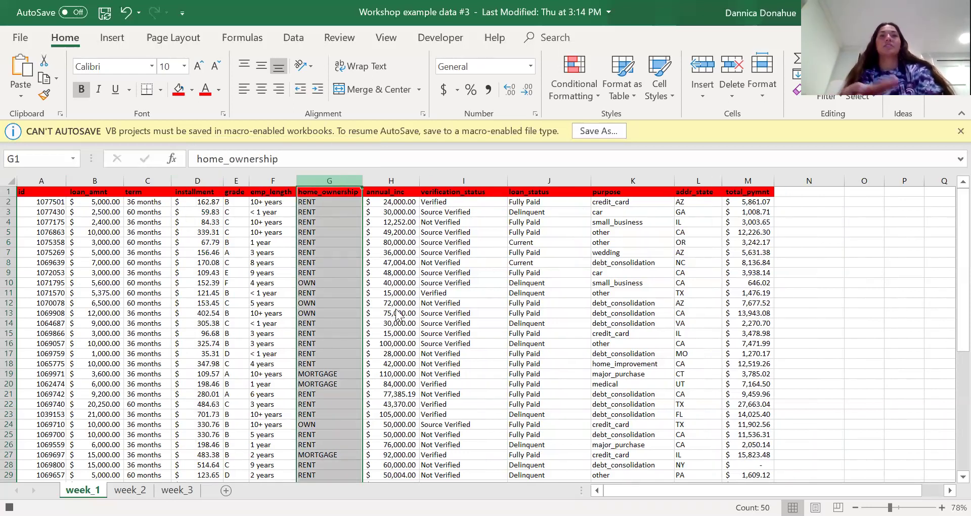
click(395, 308)
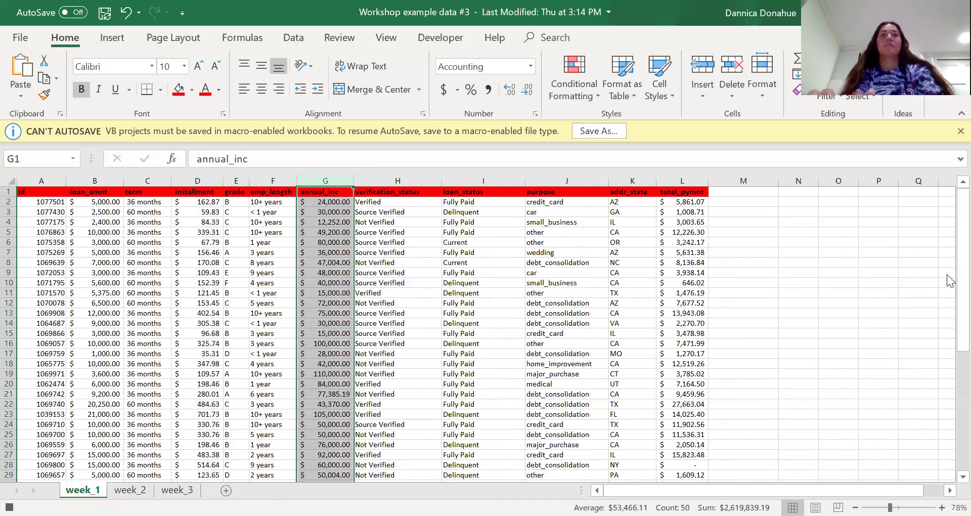
click(829, 326)
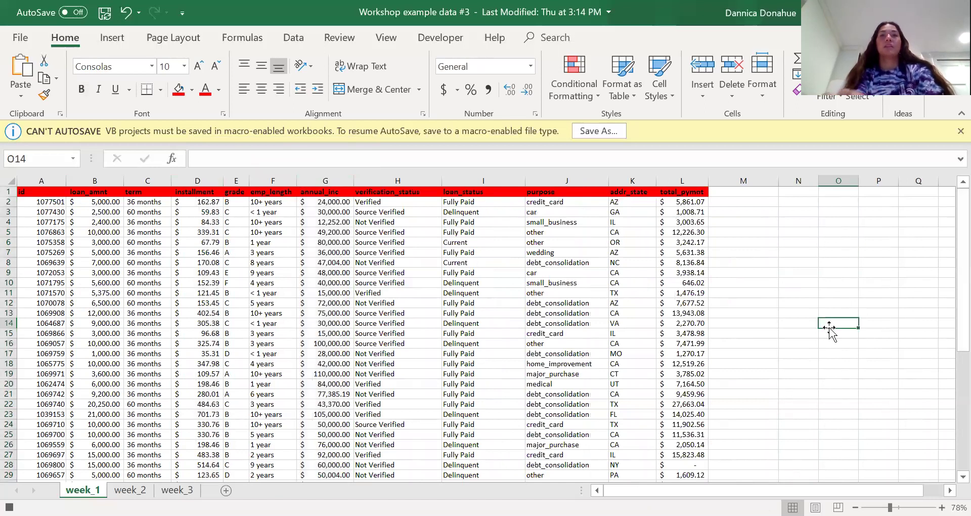
- Insert an entire blank column between the loan_amnt and term columns
click(165, 192)
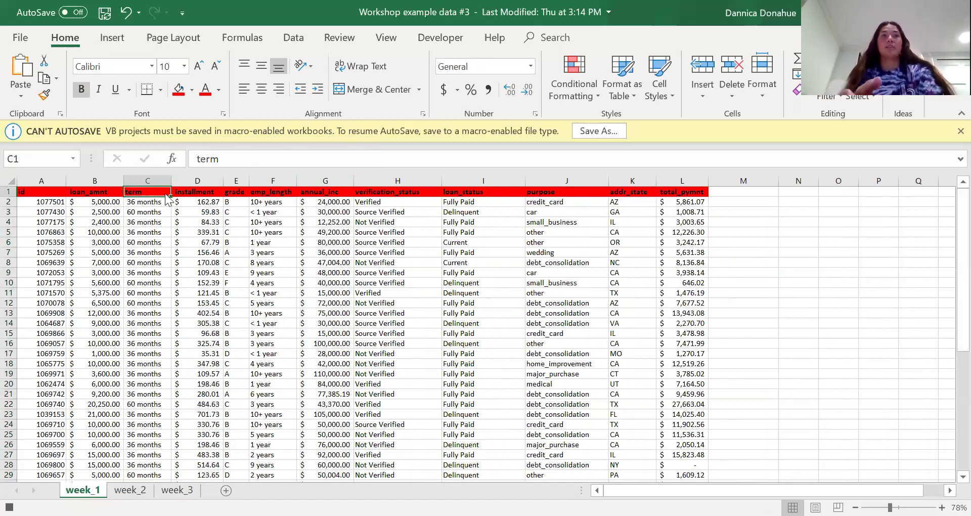
right_click(165, 193)
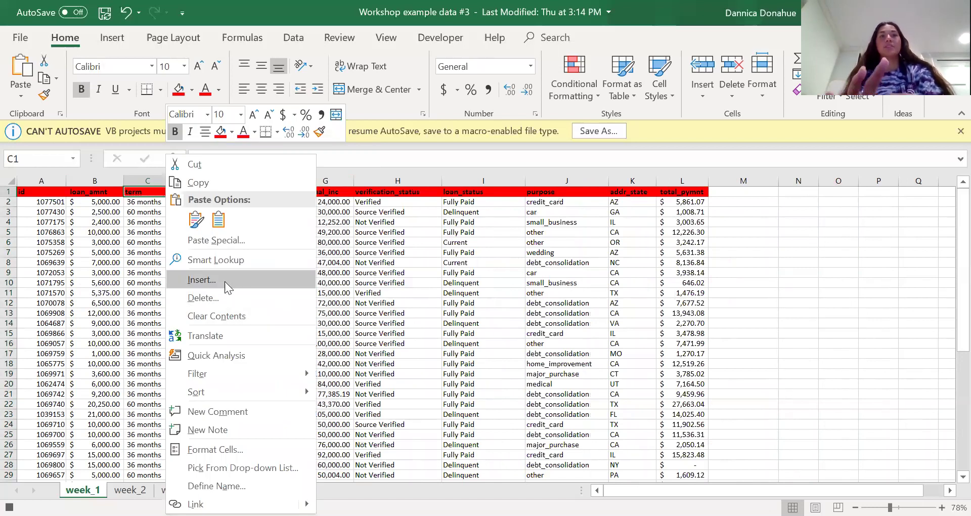
click(225, 282)
click(172, 298)
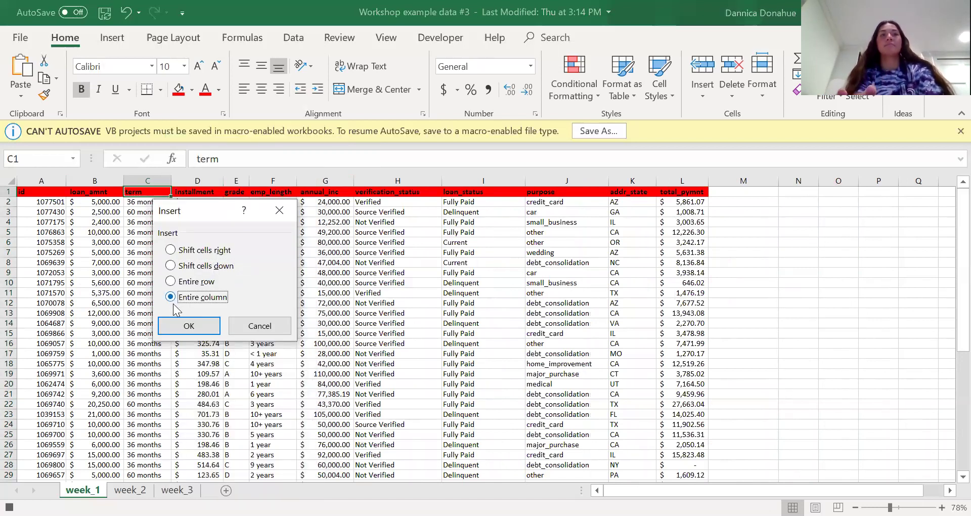
click(187, 329)
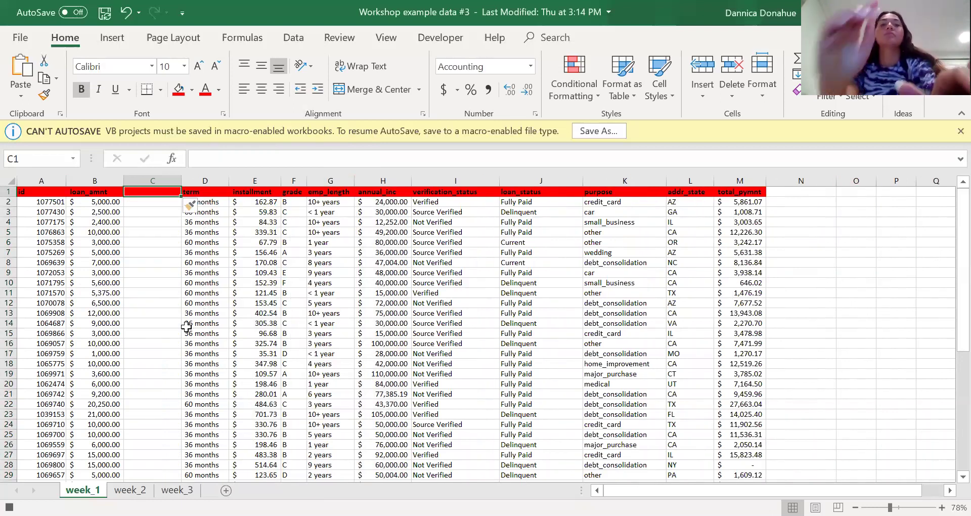
- Enter the header debt_to_income in C1, widen column C to fit it, and select C2
text(dew)
key(BackSpace)
text(bt_)
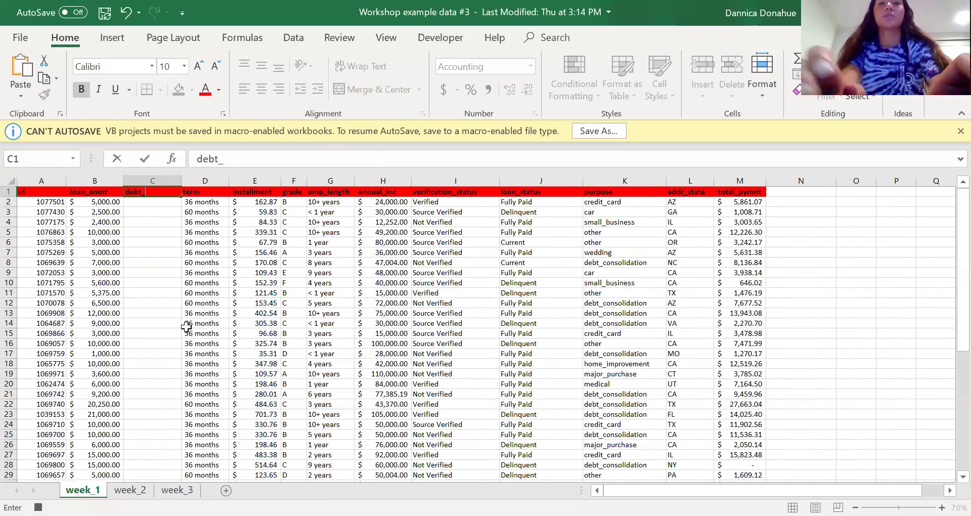
text(to_income)
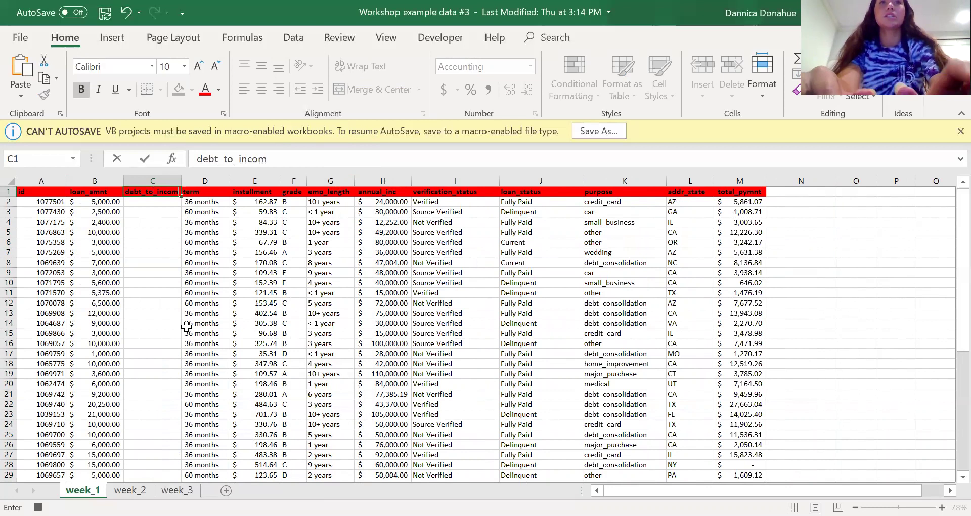
click(169, 223)
drag(181, 184, 186, 197)
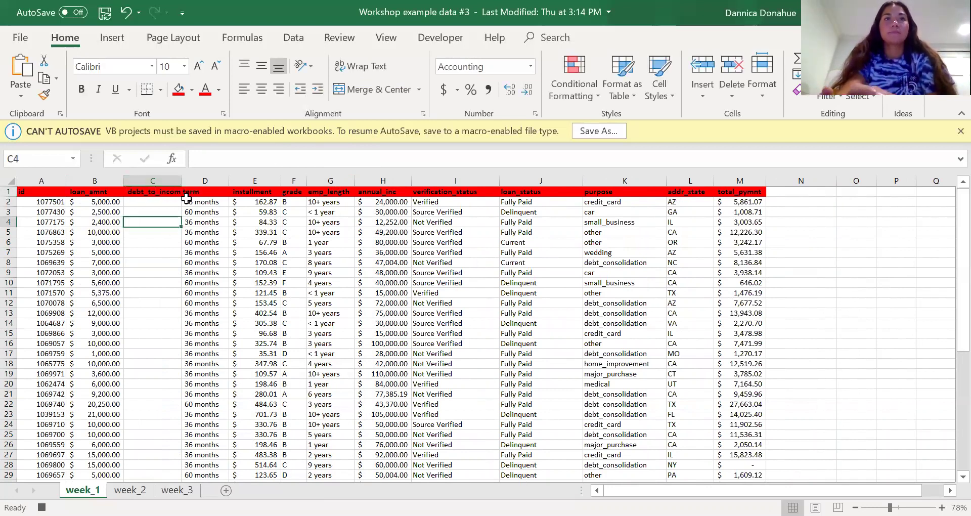
click(174, 204)
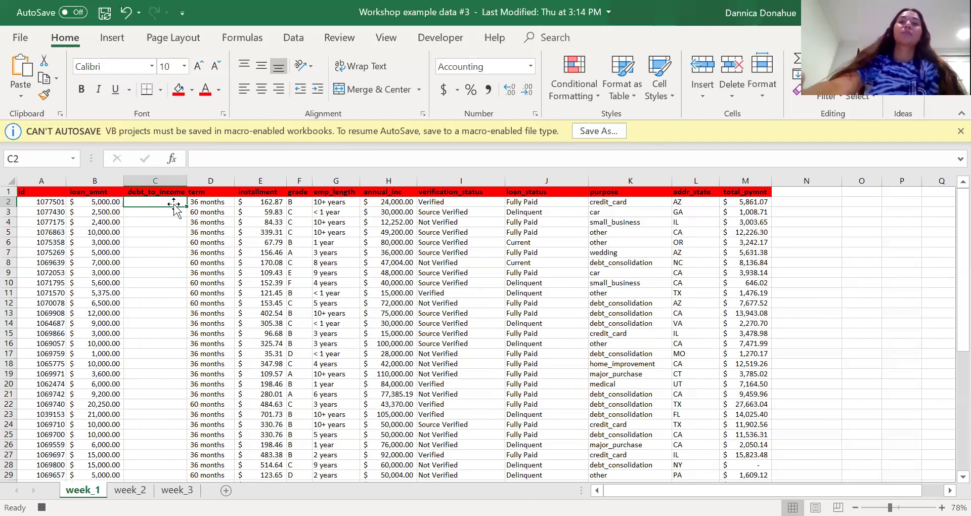
- Enter the formula =E2/(H2/12) in C2 to divide the installment by the monthly income
text(=)
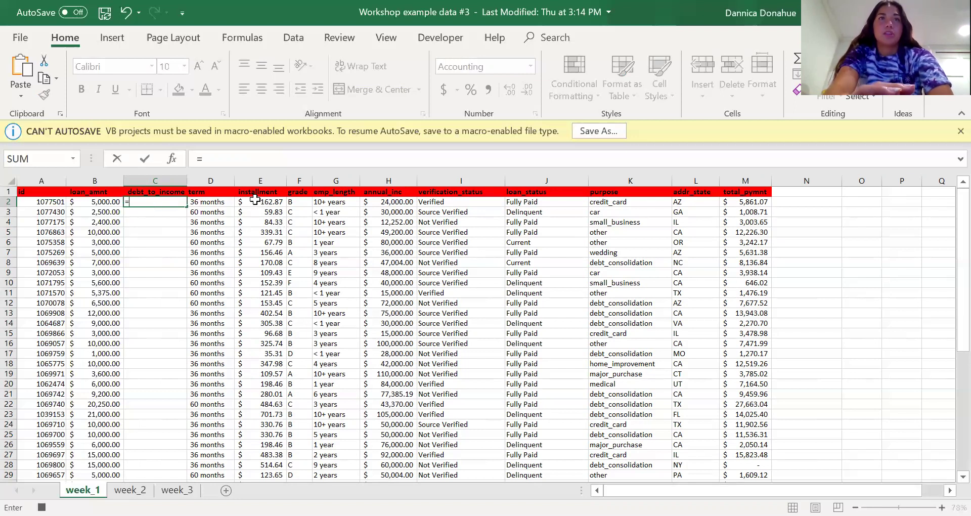
click(255, 204)
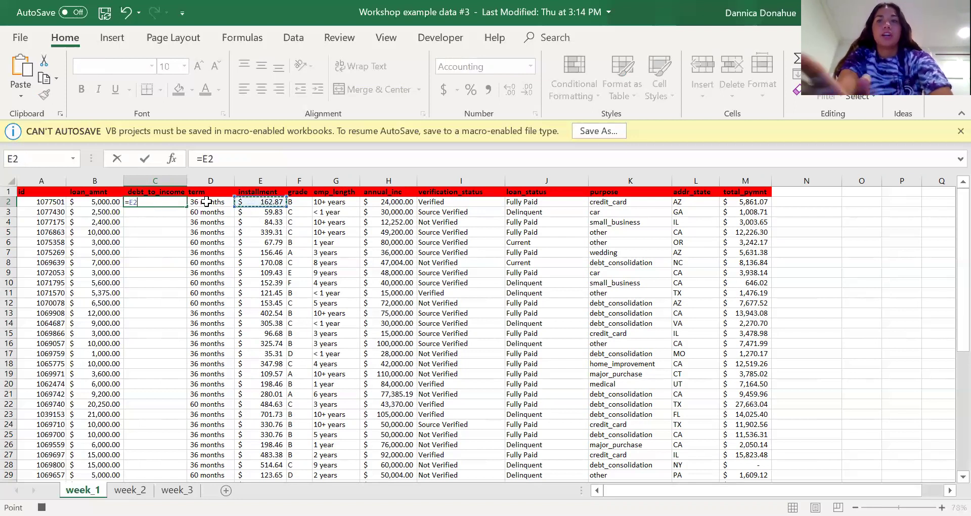
text(/()
click(376, 201)
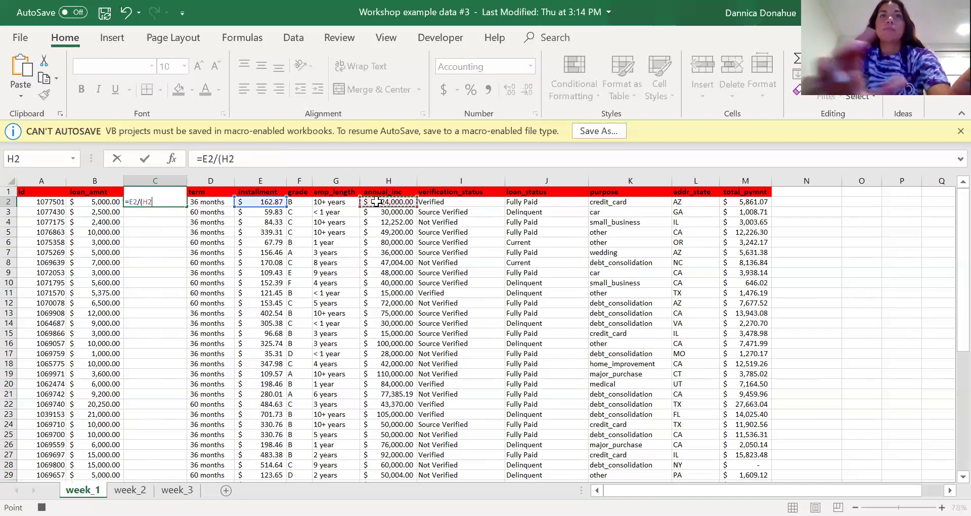
text(/12))
key(Return)
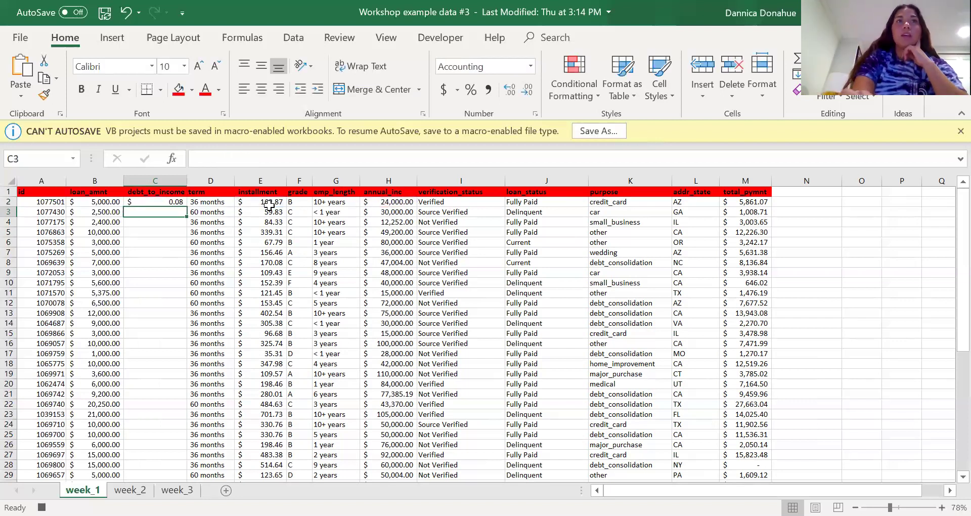
- Fill the C2 formula down to C50 and format the debt_to_income values as percentages
click(162, 202)
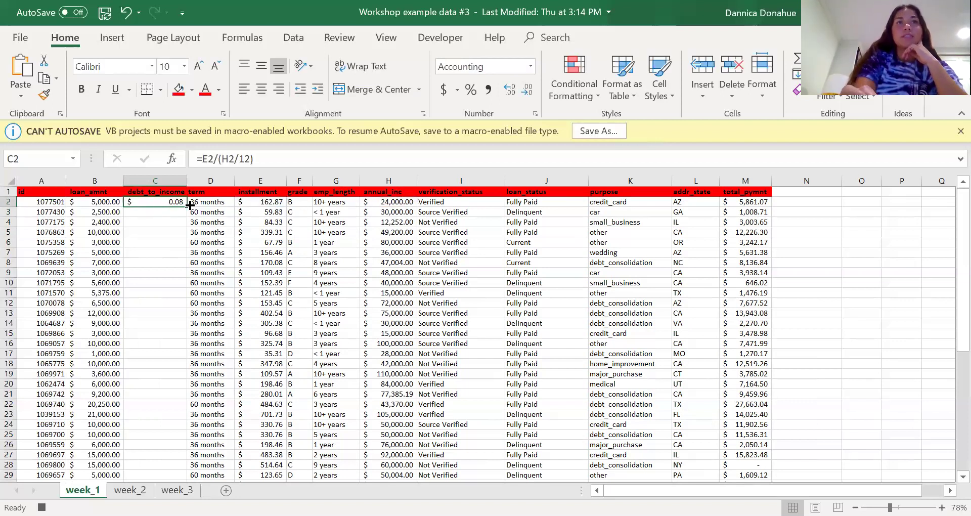
drag(186, 205, 153, 429)
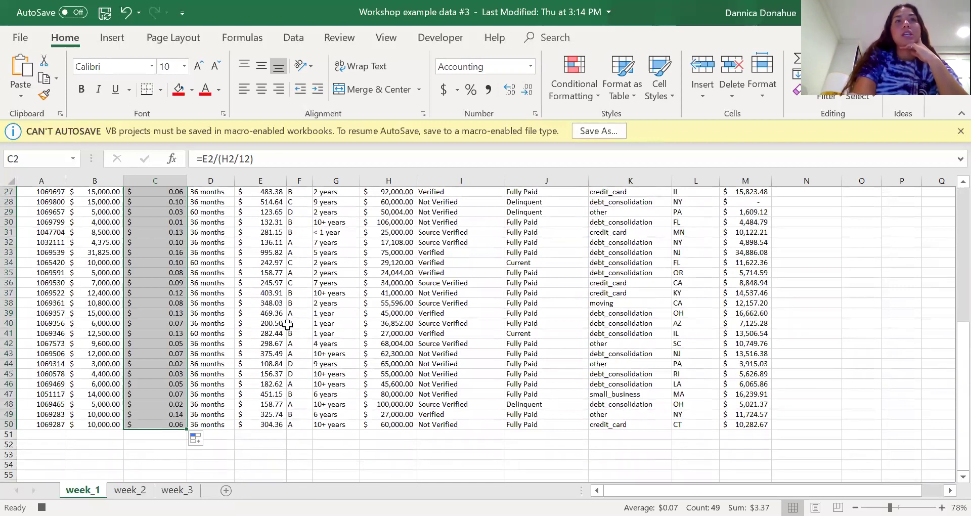
click(470, 91)
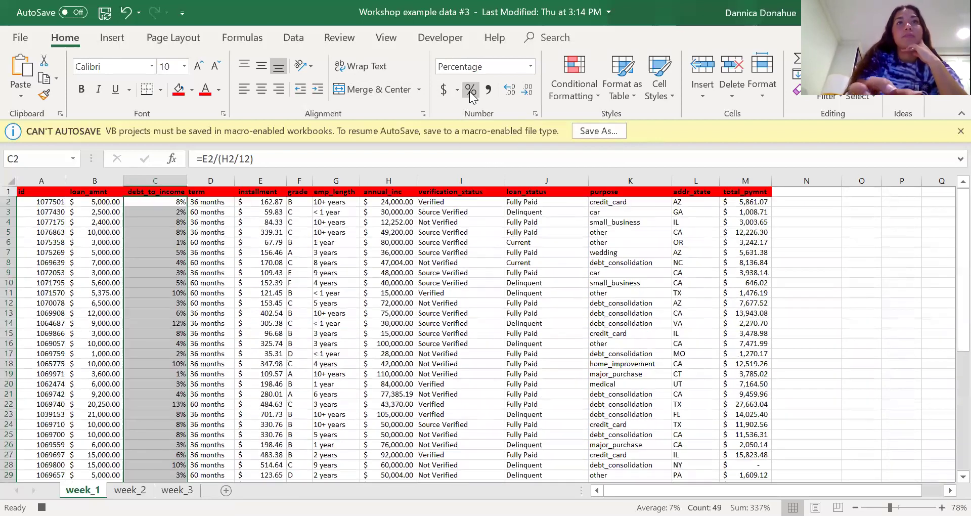
click(887, 284)
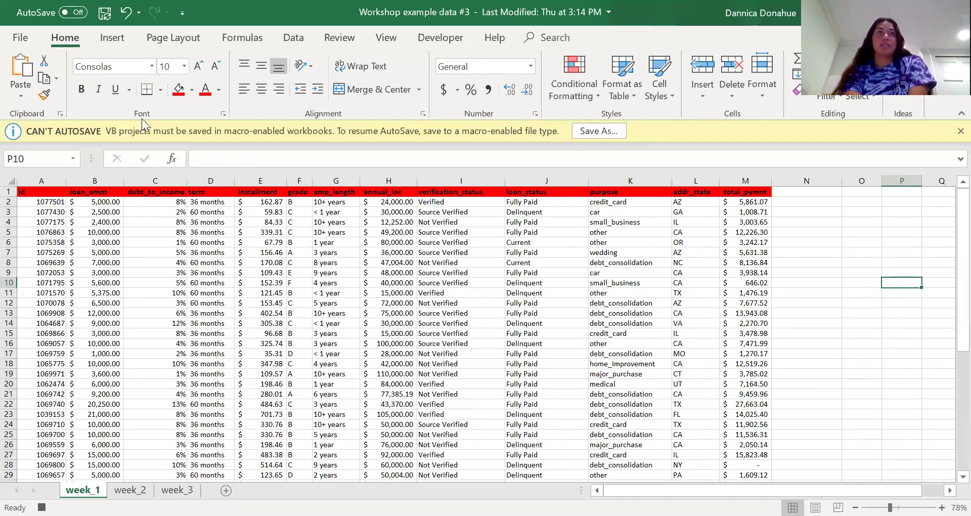
- Sort the table by debt_to_income from Largest to Smallest, expanding the selection to include the adjacent columns
click(300, 34)
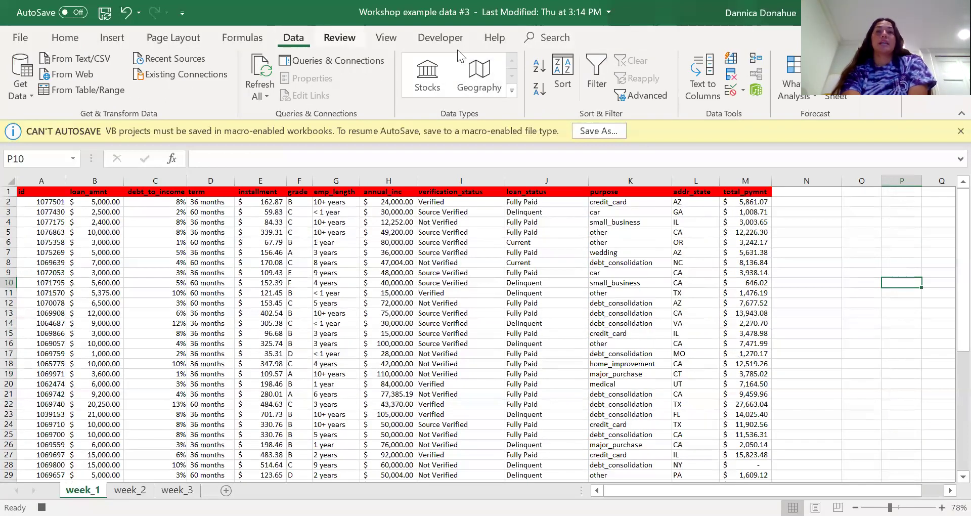
click(557, 69)
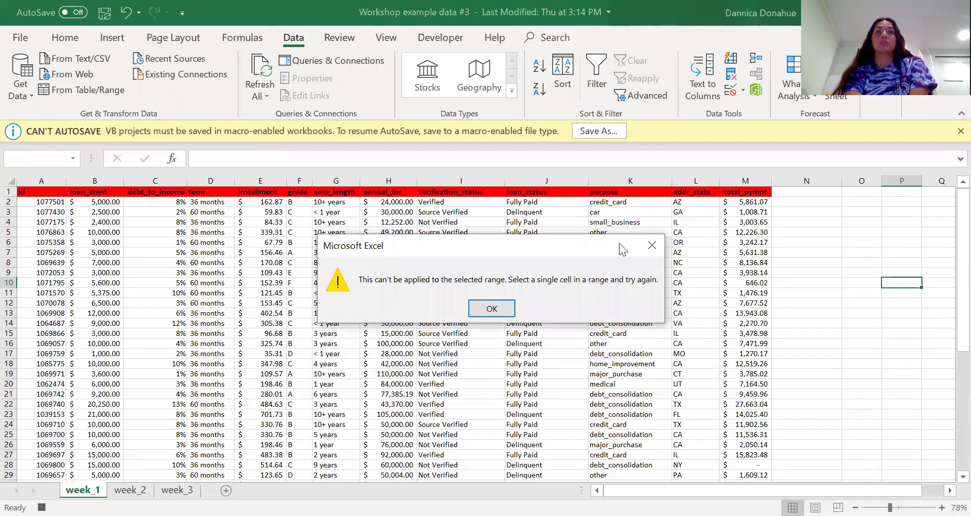
click(652, 245)
drag(161, 193, 158, 477)
click(563, 66)
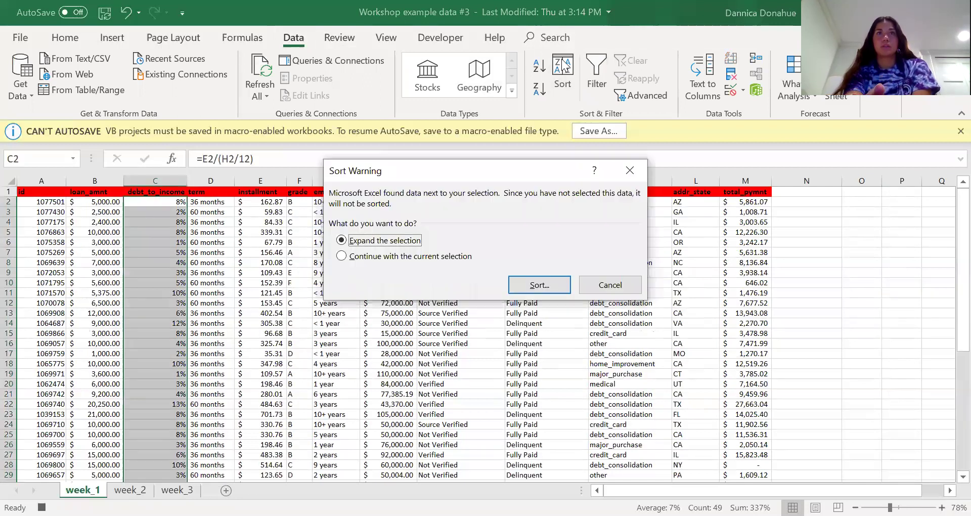
click(536, 287)
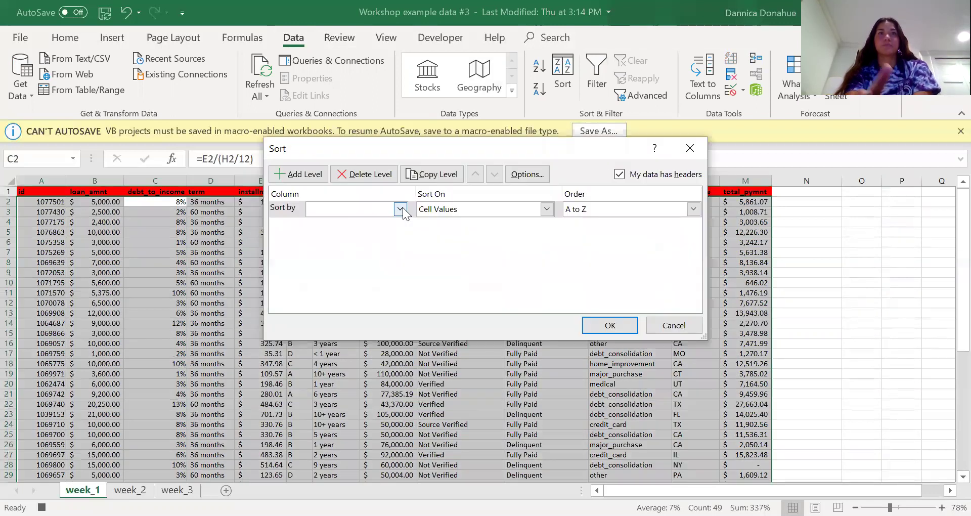
click(400, 209)
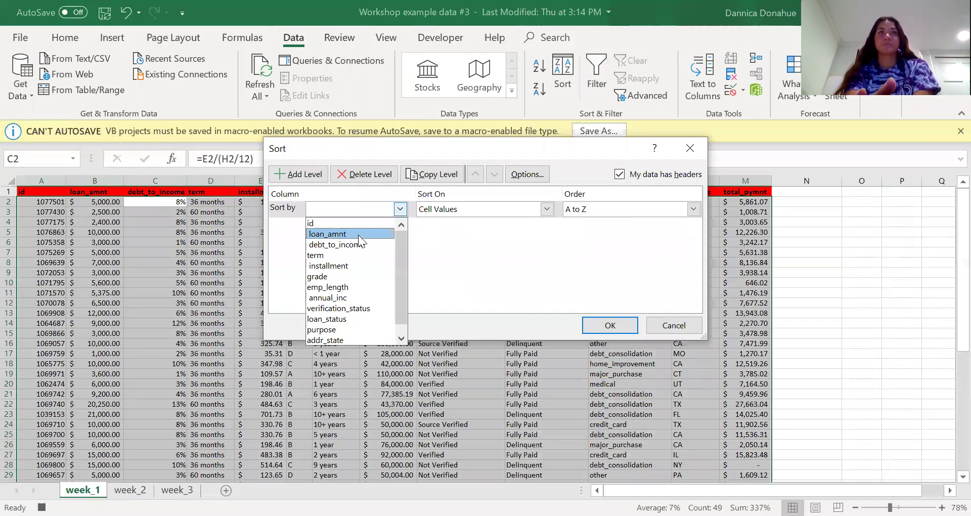
click(355, 246)
click(693, 209)
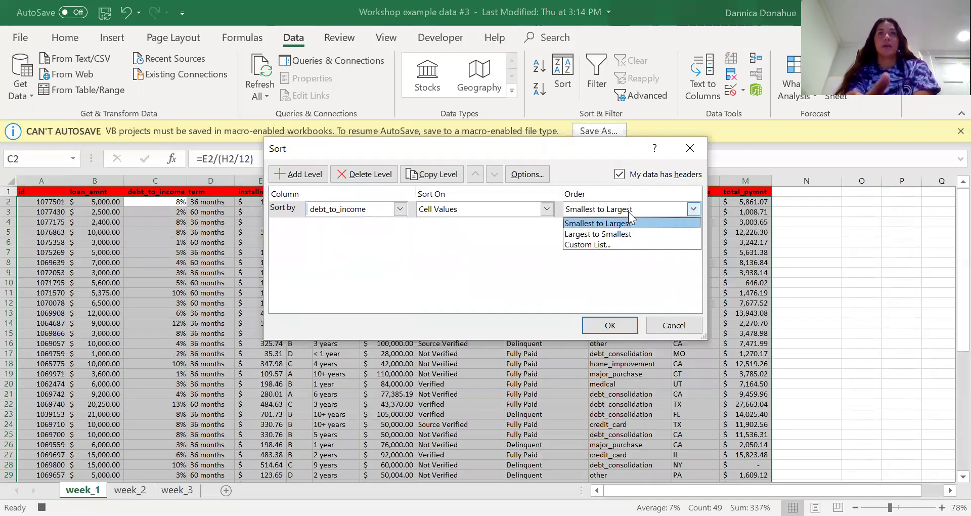
click(629, 230)
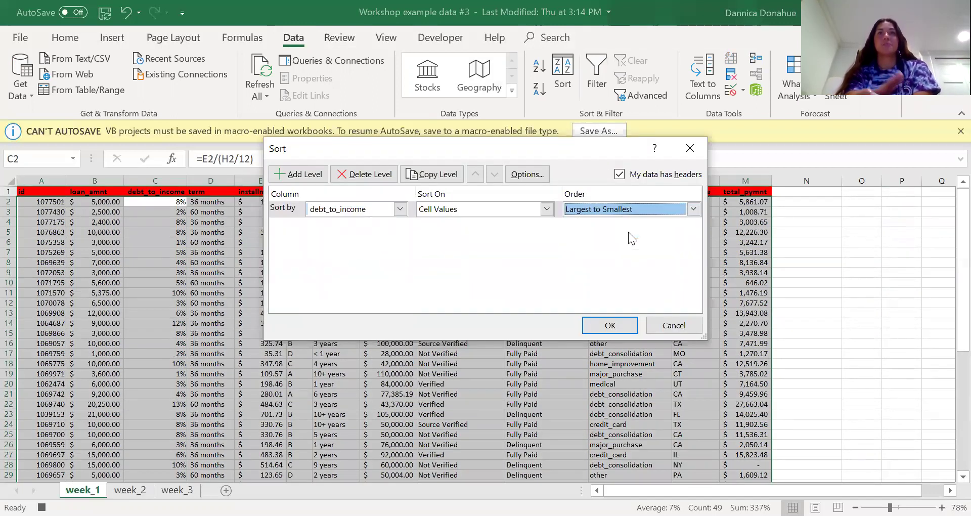
click(609, 326)
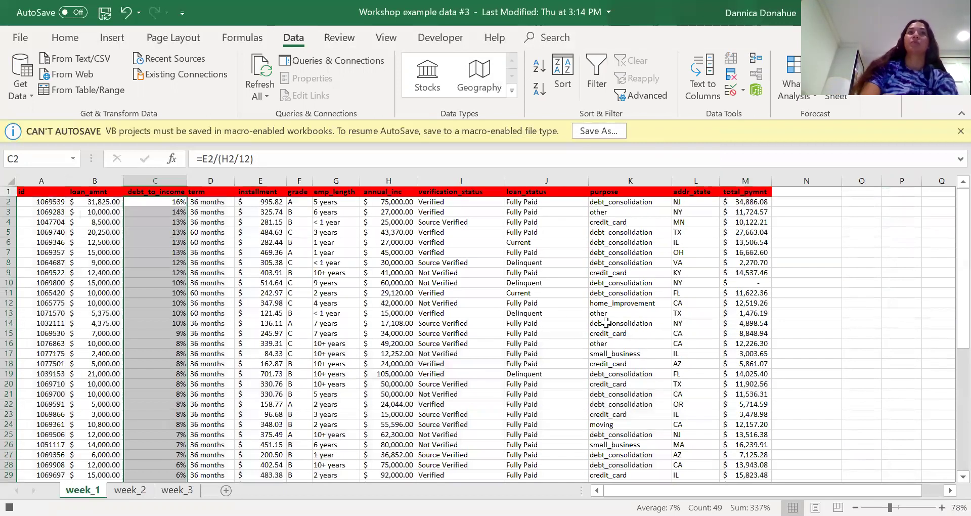
click(883, 314)
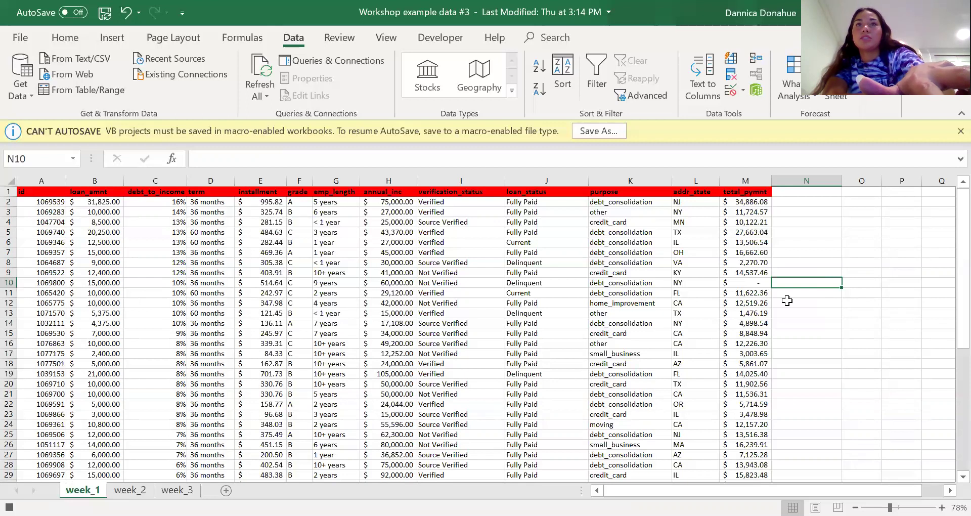
- Replace every "Delinquent" entry in the sheet with "Charged Off", and close Find and Replace
key(ctrl+f)
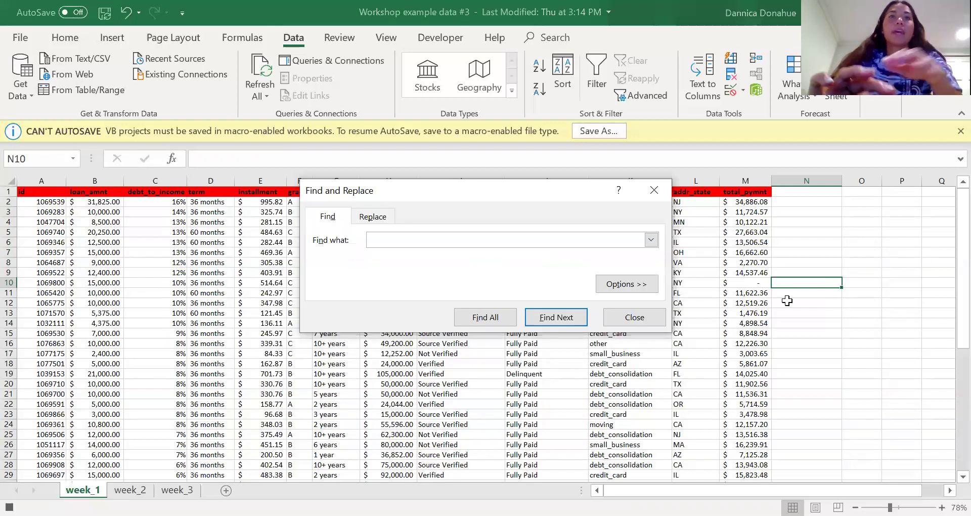
click(378, 217)
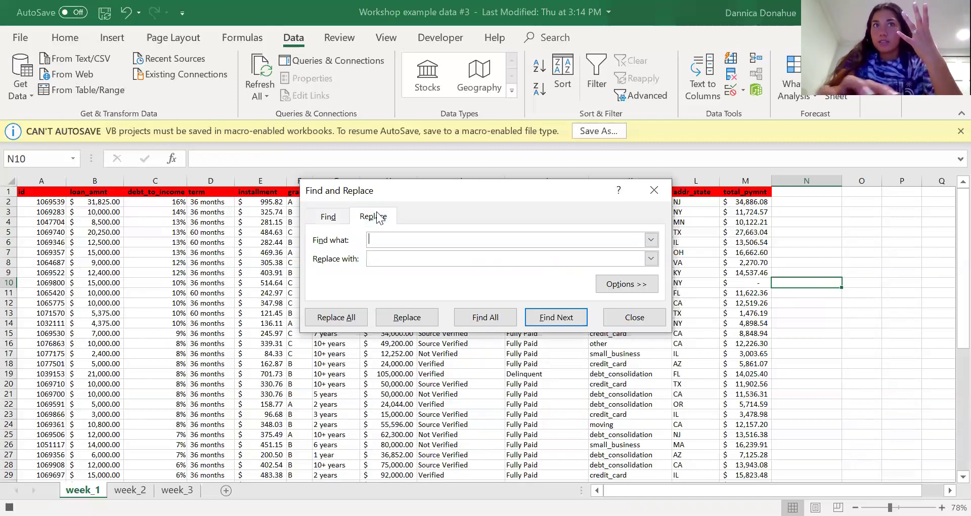
click(384, 261)
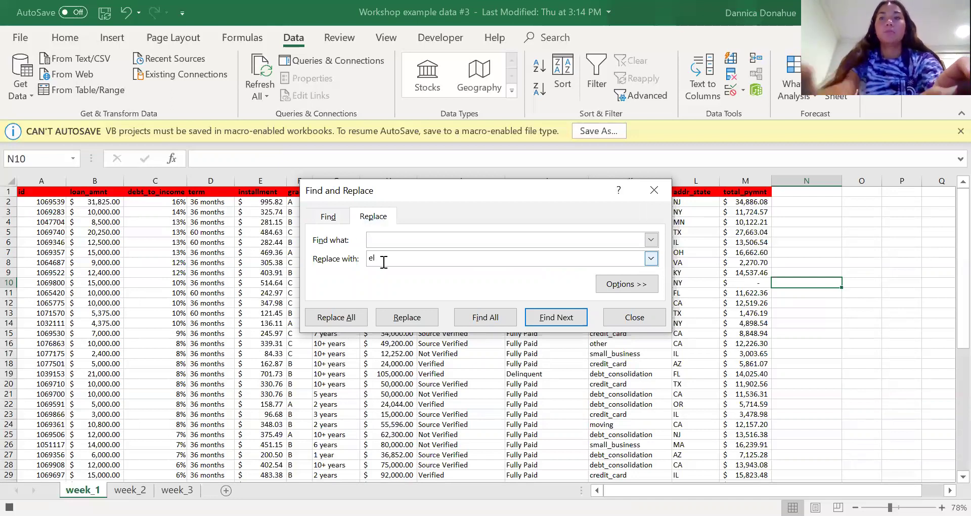
text(Delinquent)
key(Tab)
text(Charged Off)
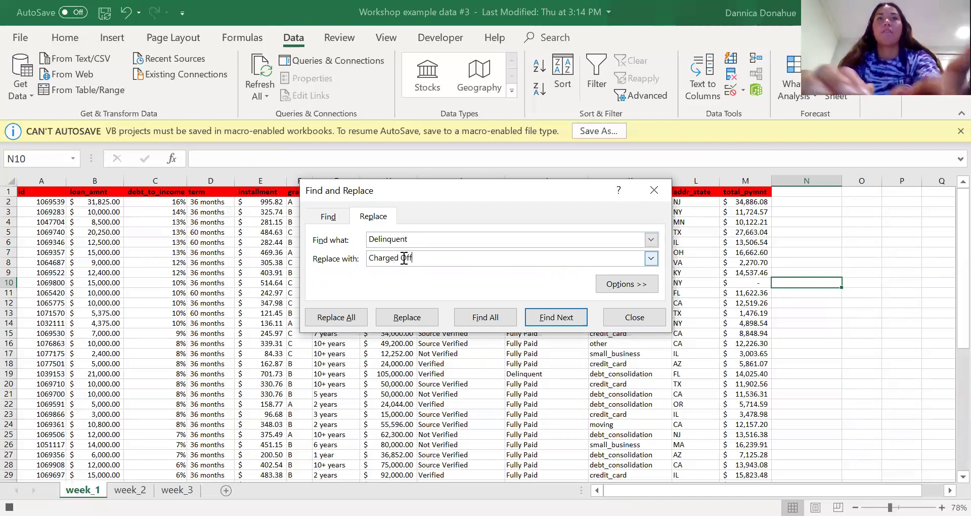
click(343, 322)
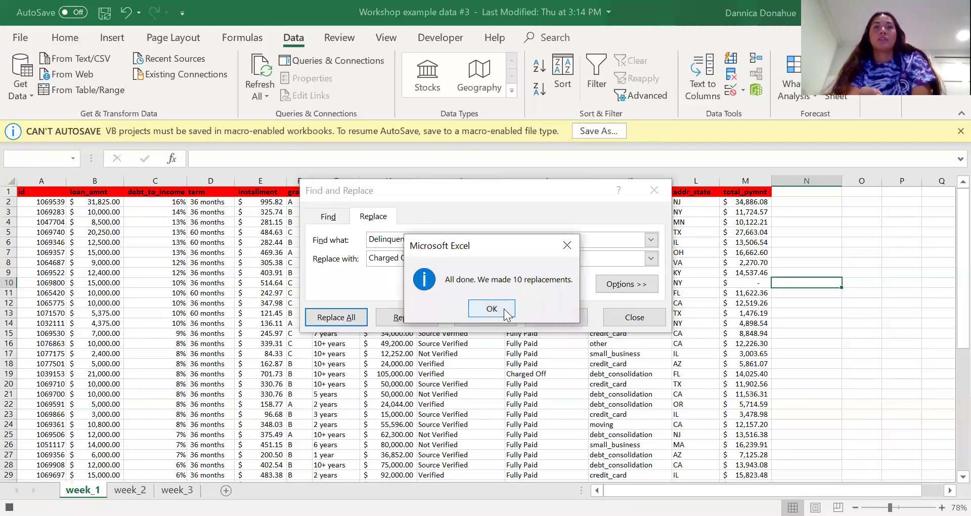
click(491, 309)
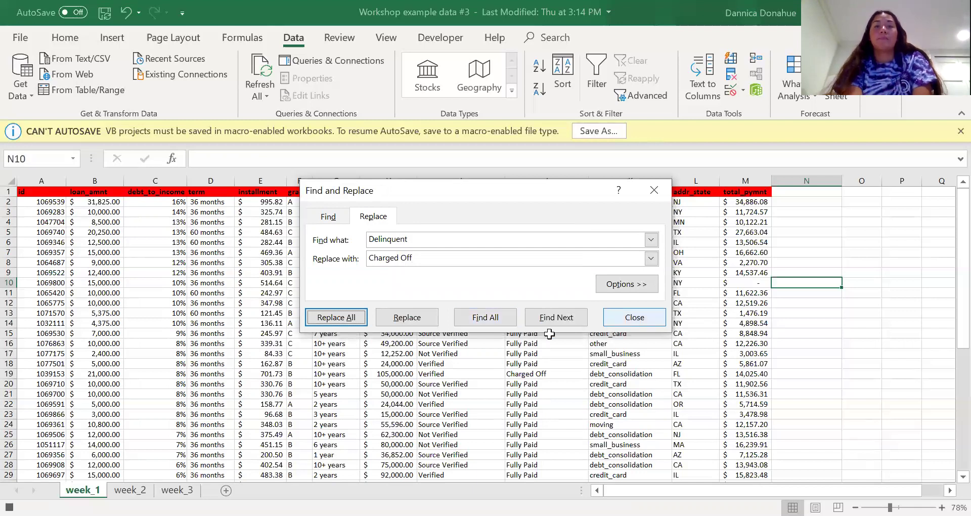
click(612, 319)
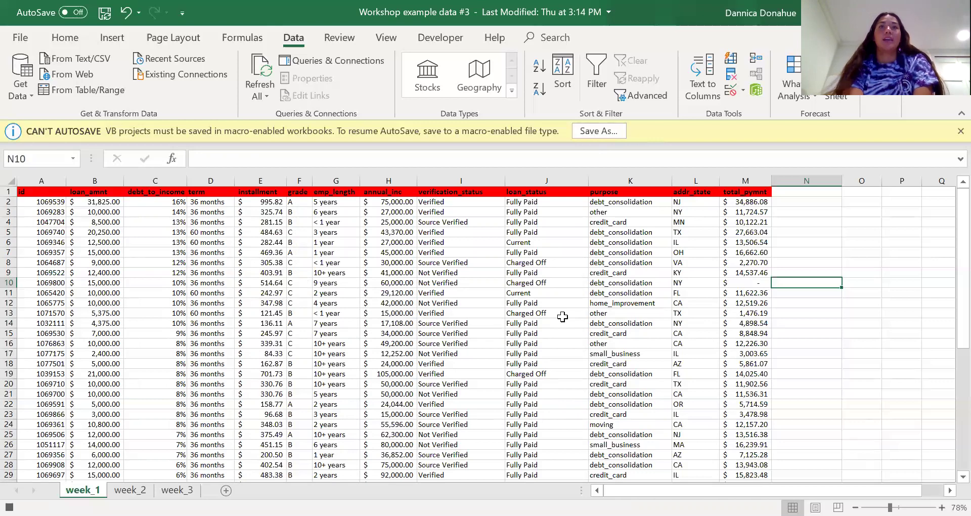
- Add an Equal To conditional formatting rule to loan_status cells J2:J50, giving "Charged Off" cells Light Red Fill with Dark Red Text
scroll(552, 311, down, 3)
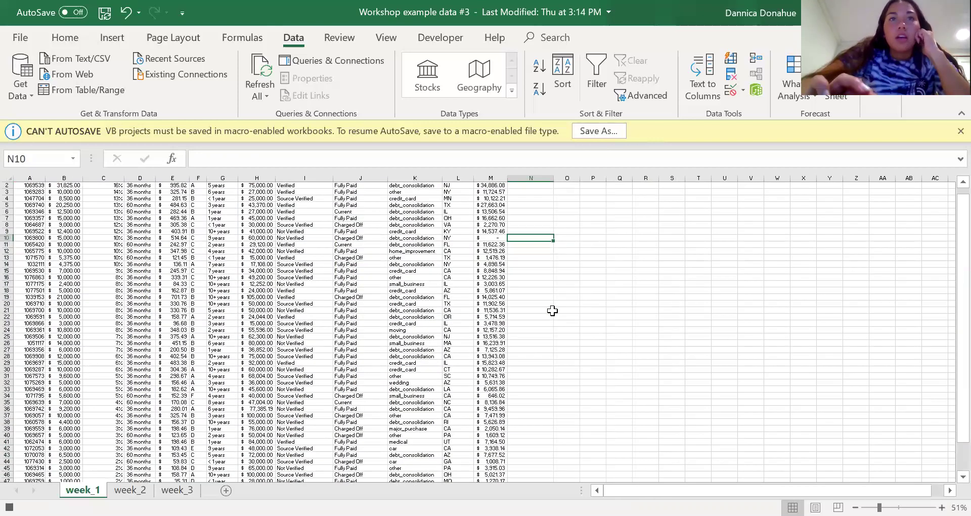
scroll(552, 310, up, 2)
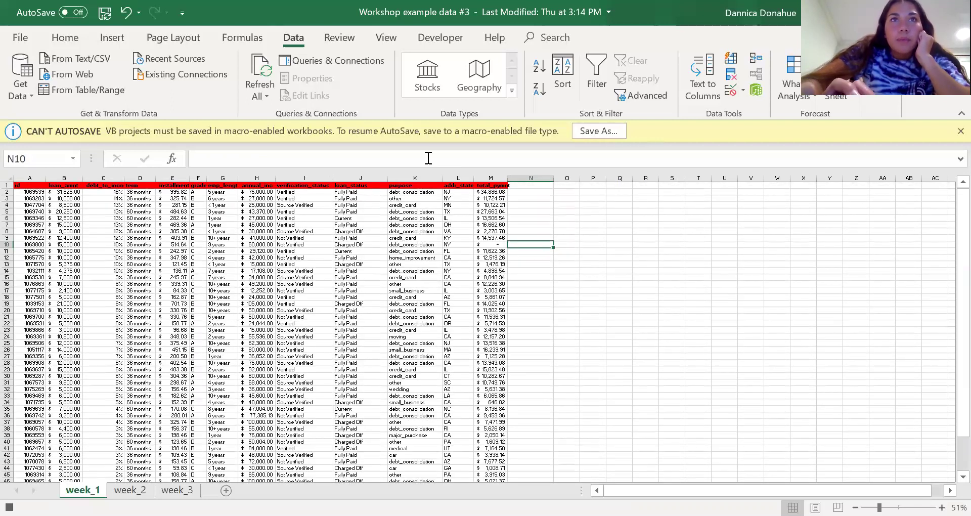
drag(359, 193, 349, 395)
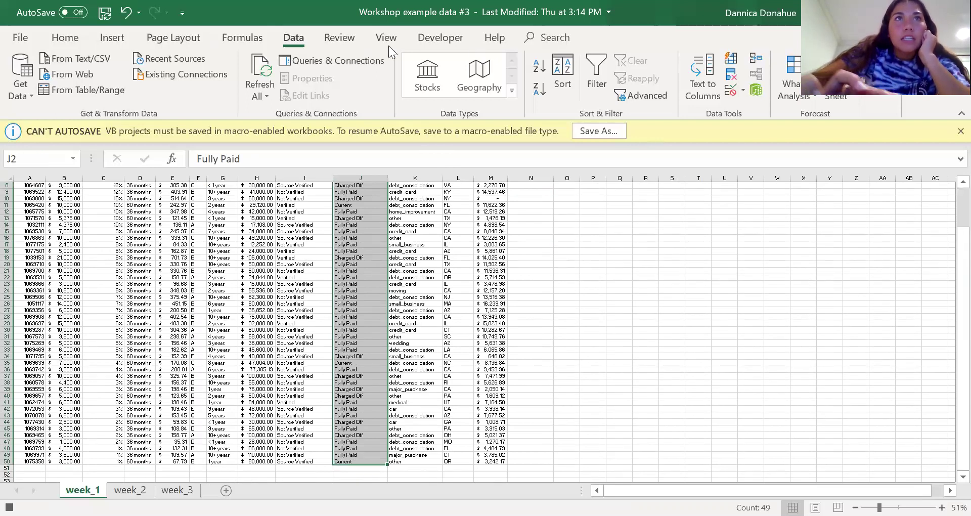
click(60, 38)
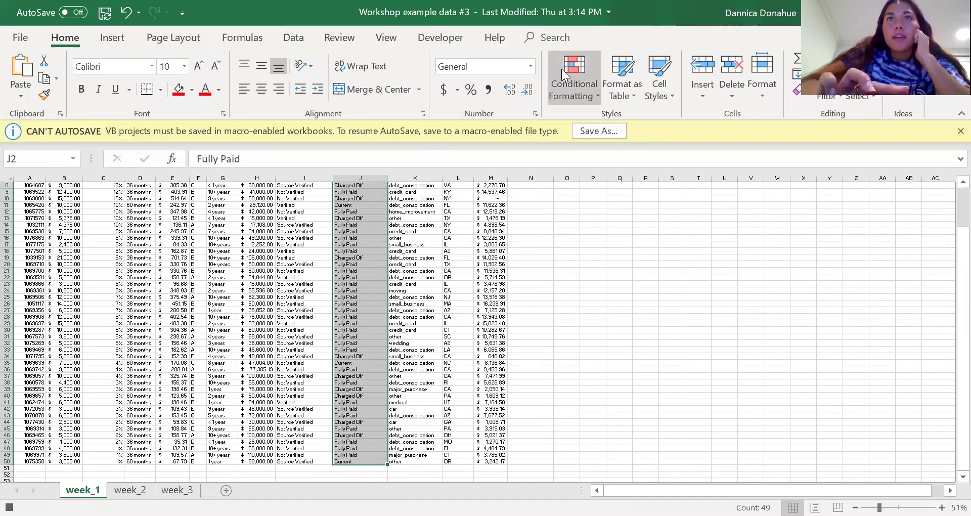
click(562, 71)
mouse_move(626, 109)
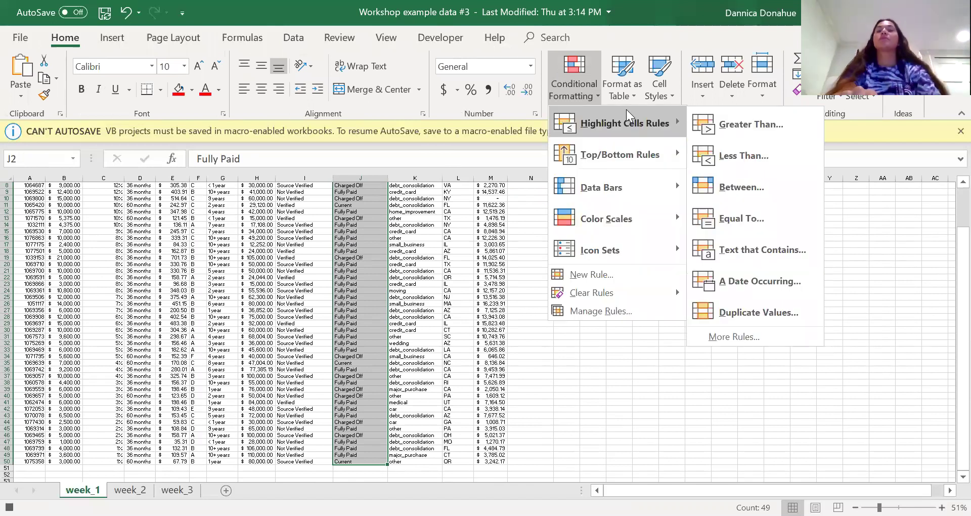
click(770, 219)
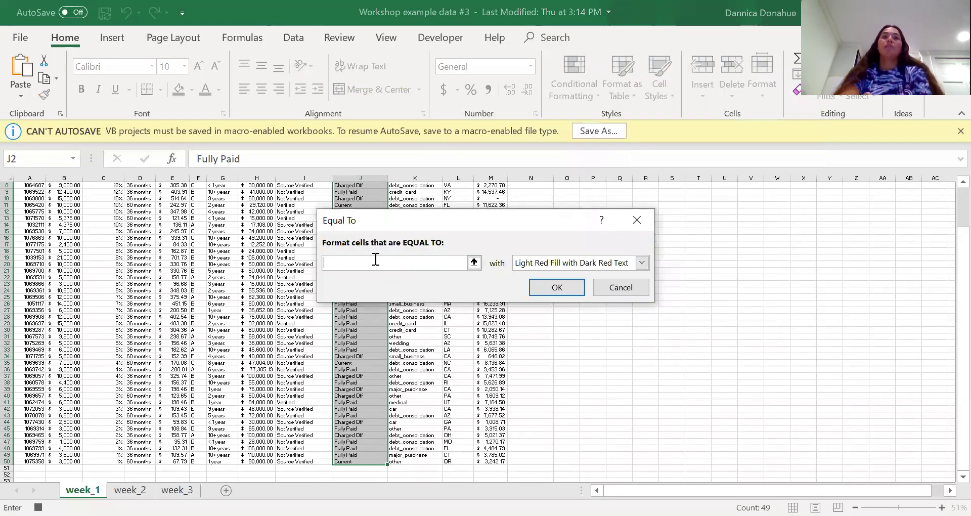
text(Carge)
key(BackSpace)
key(BackSpace)
key(BackSpace)
key(BackSpace)
text(haqrge)
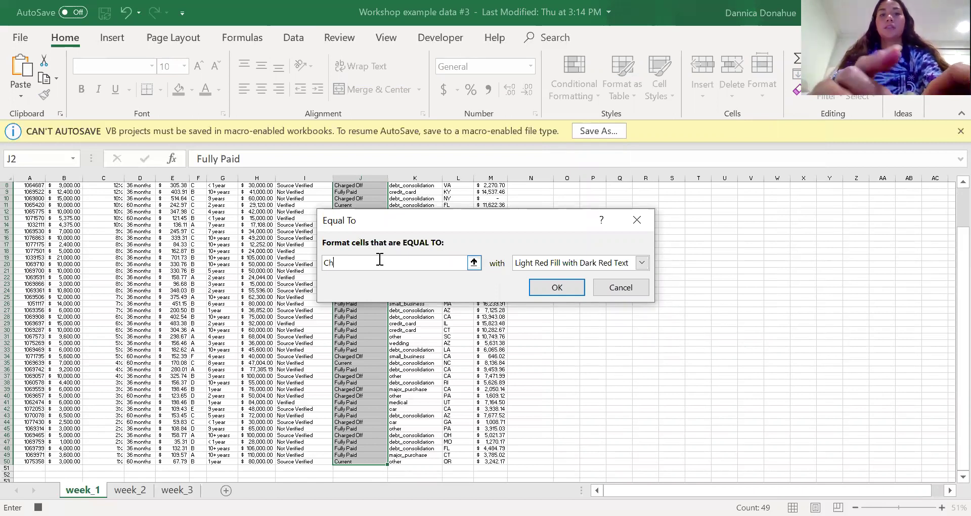
key(BackSpace)
key(BackSpace)
key(BackSpace)
key(BackSpace)
key(BackSpace)
text(arged Off)
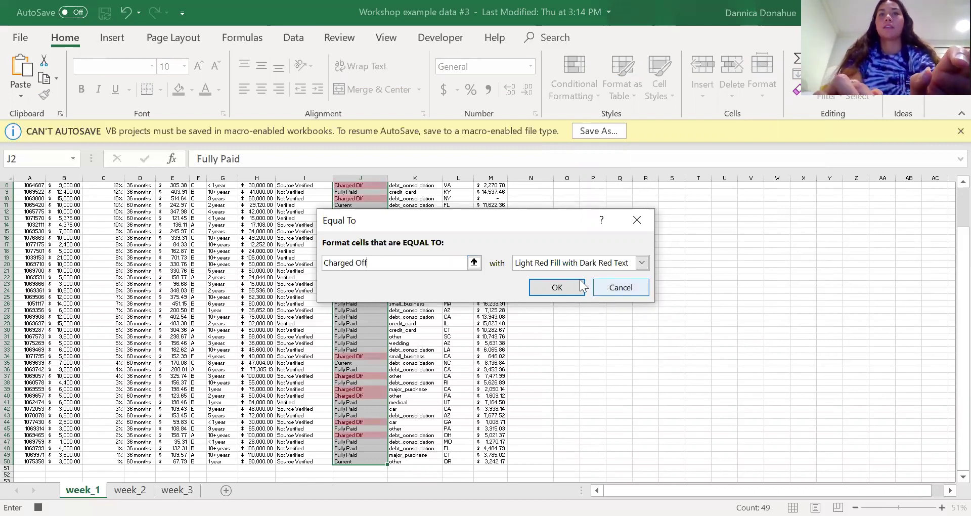
click(564, 286)
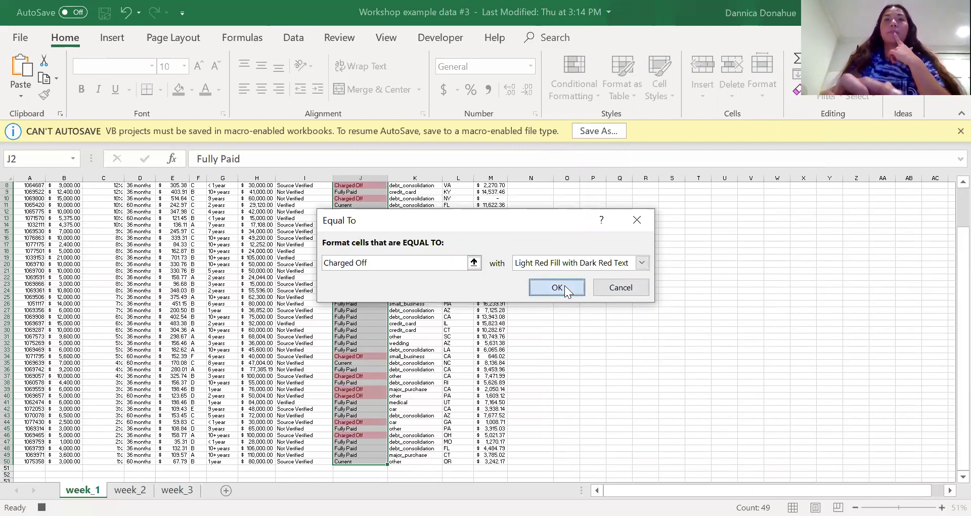
scroll(565, 285, down, 2)
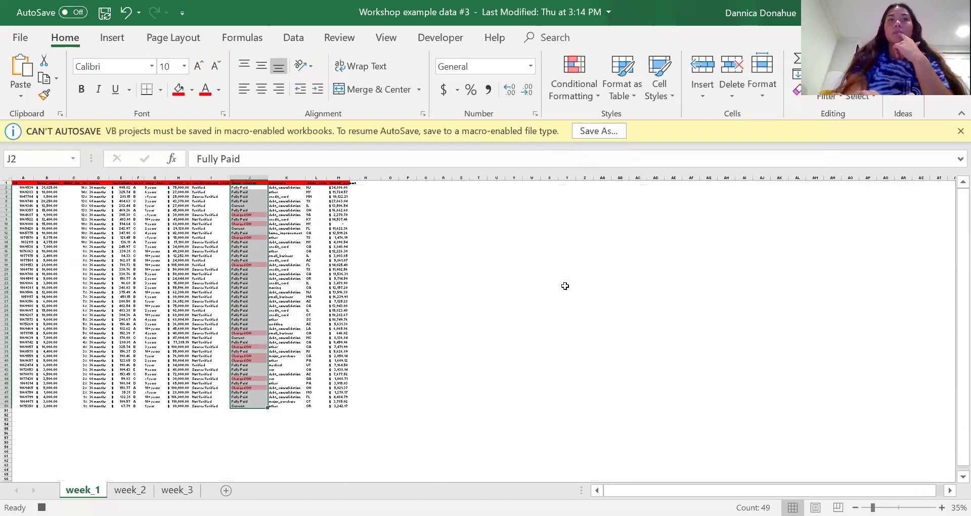
scroll(564, 286, up, 2)
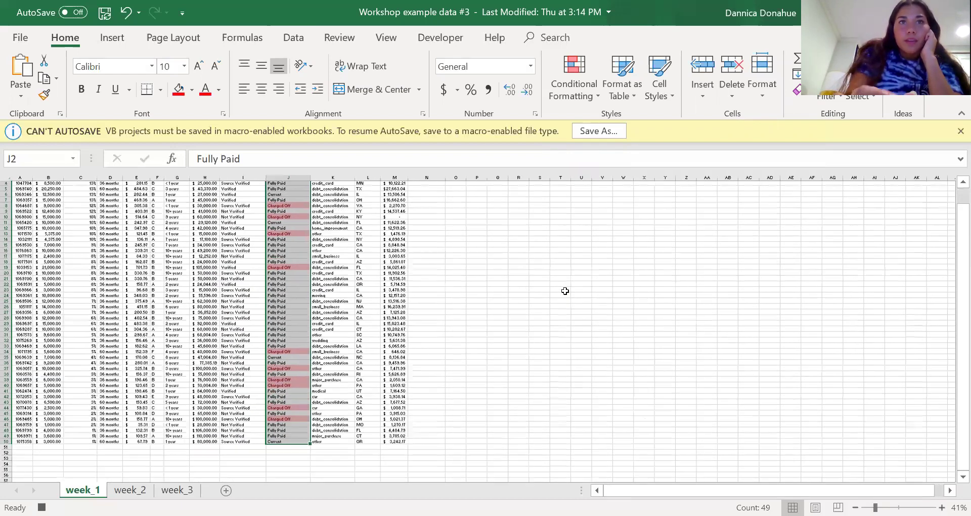
- Deselect the loan_status range and stop recording the macro
click(565, 289)
scroll(564, 290, up, 1)
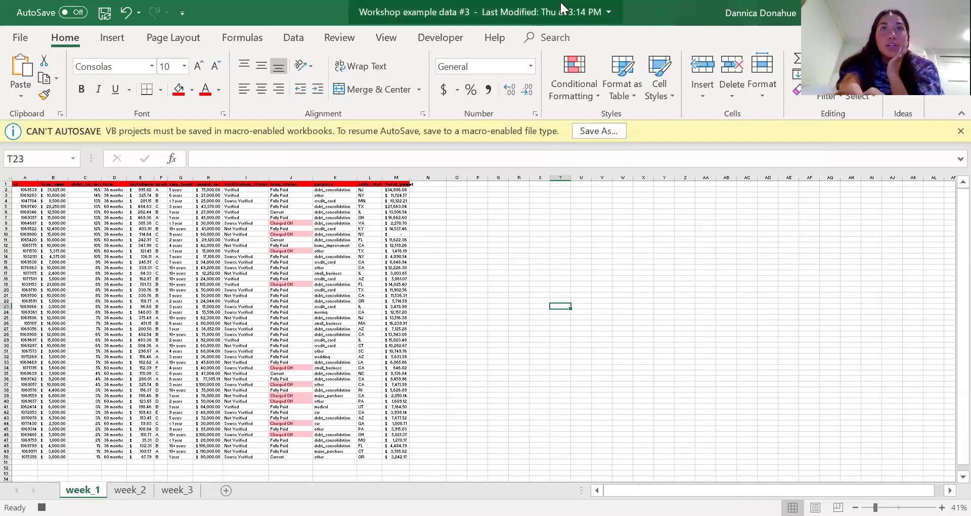
click(442, 39)
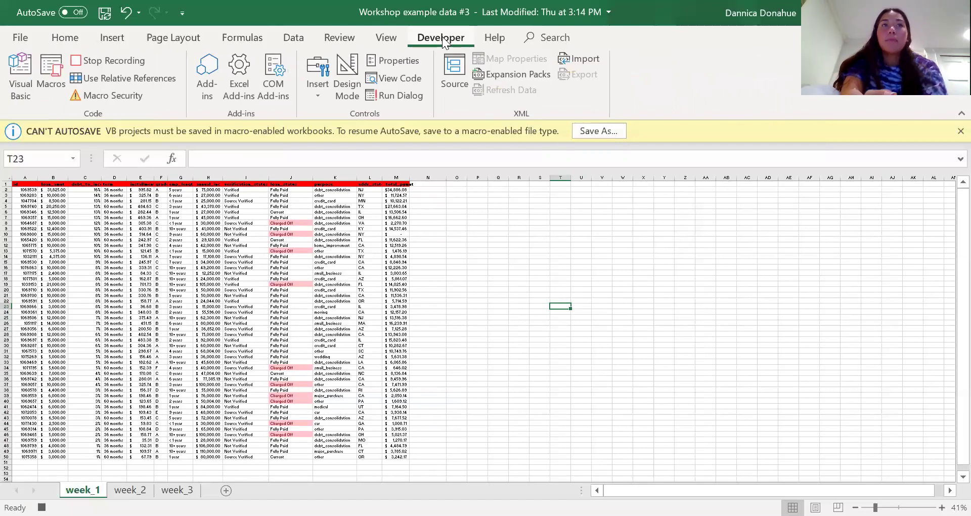
click(120, 60)
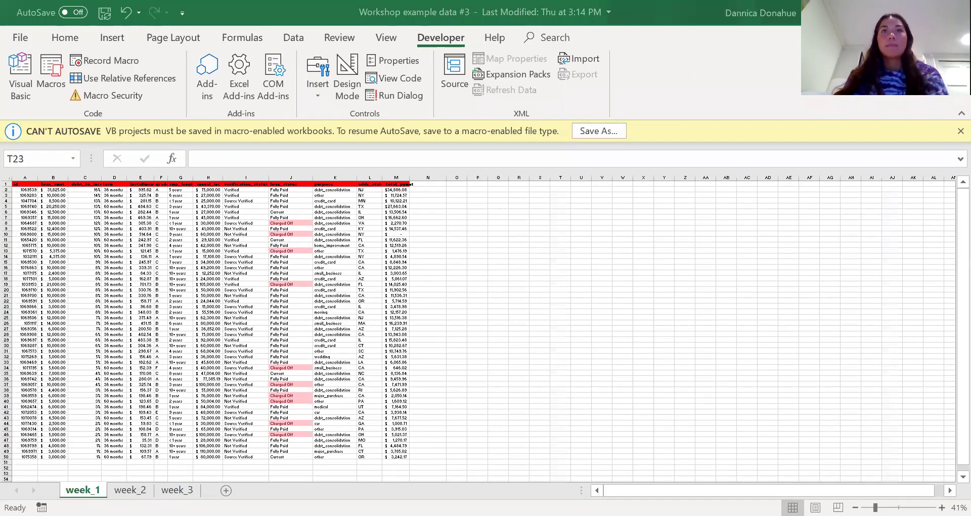
- Check the remaining steps in the Word workshop instructions, and open the loans_are_super_awful macro's code in Excel for editing
key(alt+Tab)
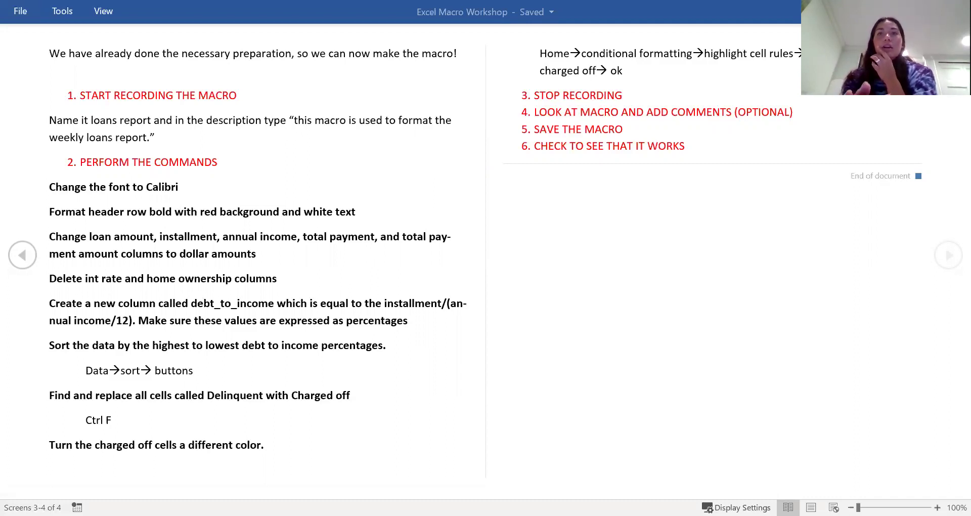
key(alt+Tab)
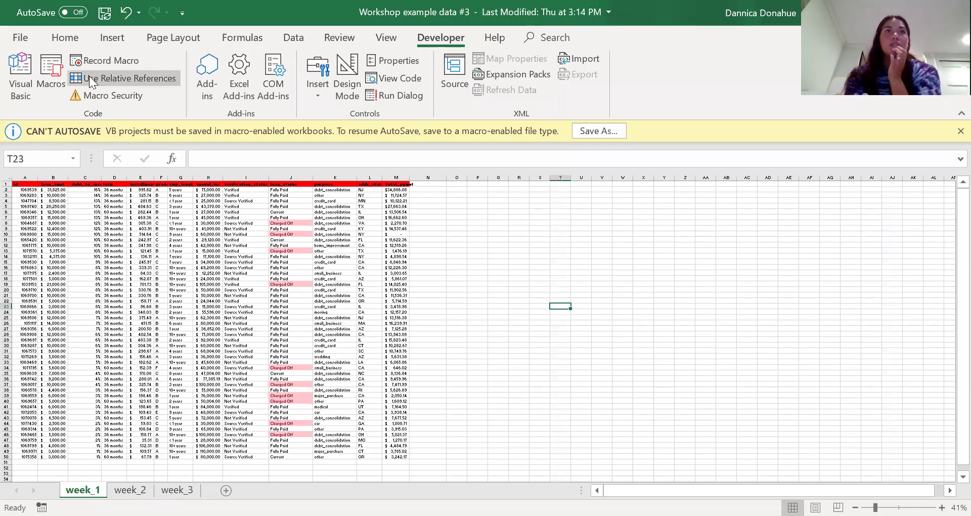
click(51, 76)
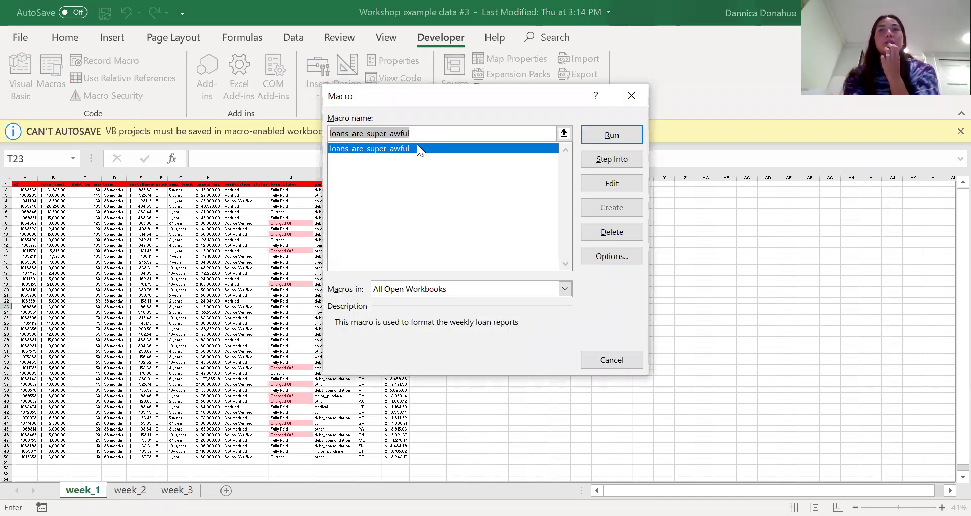
click(624, 186)
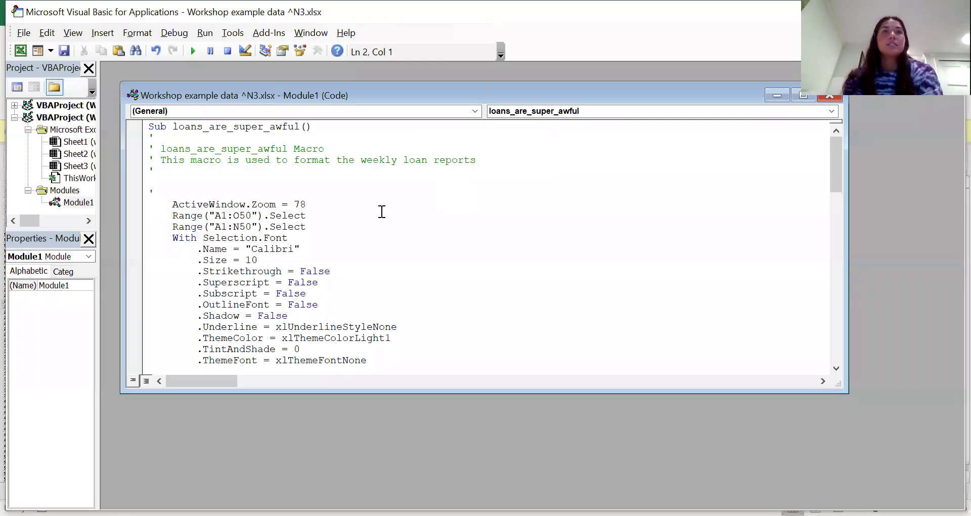
- Add the comment 'Changed the font to Calibri after the ActiveWindow.Zoom = 78 line of the macro code
scroll(381, 211, down, 1)
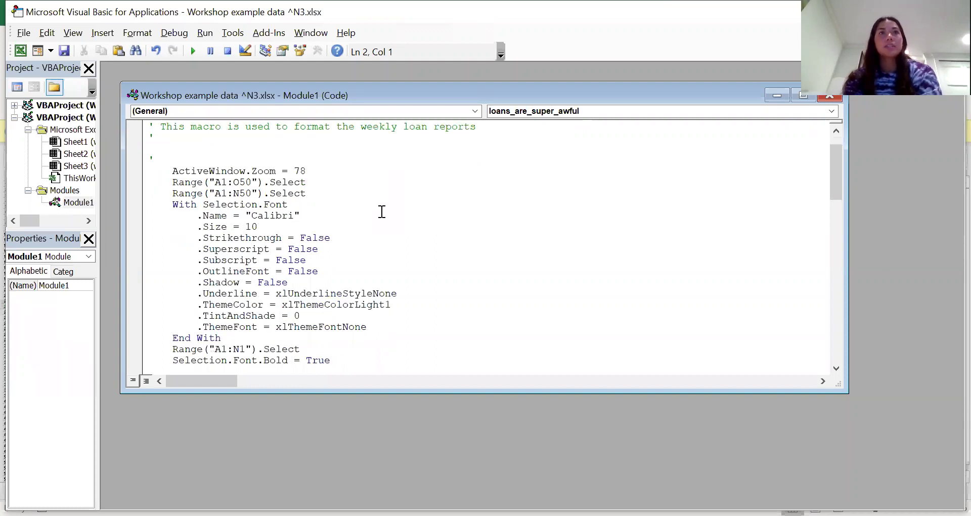
click(361, 168)
key(Tab)
key(Tab)
key(Tab)
text('Changed )
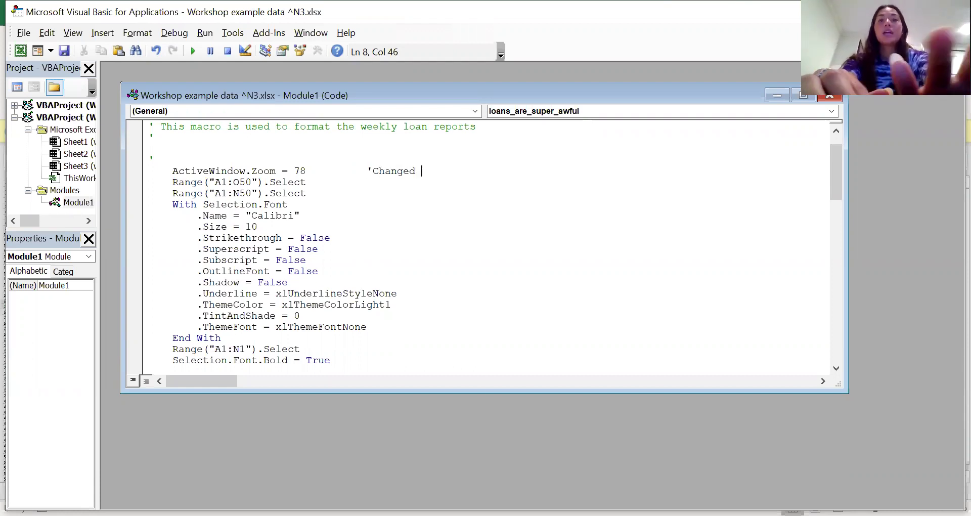
text(the font to )
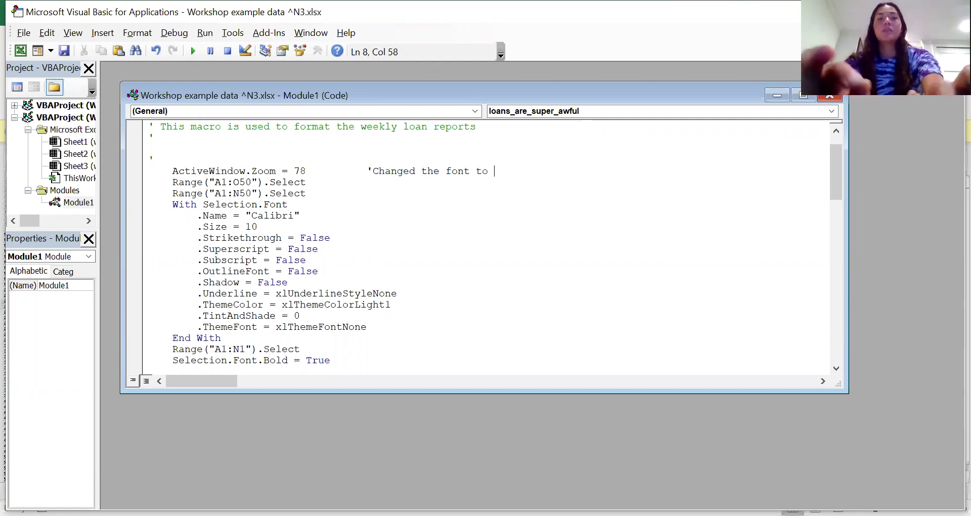
text(Calibri)
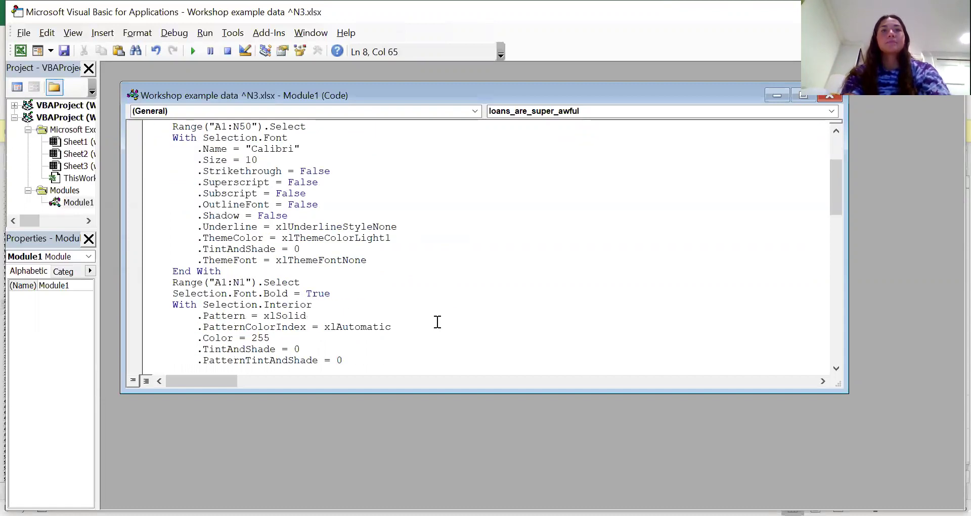
- Add the comment 'made the header row bold after the Range("A1:N1").Select line of the macro code
click(409, 276)
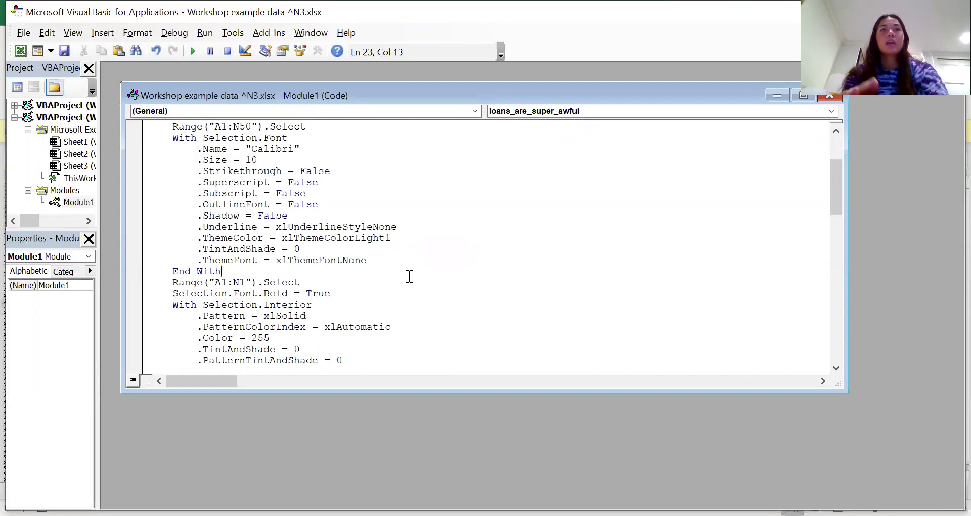
click(310, 279)
key(Tab)
key(Tab)
key(Tab)
text(')
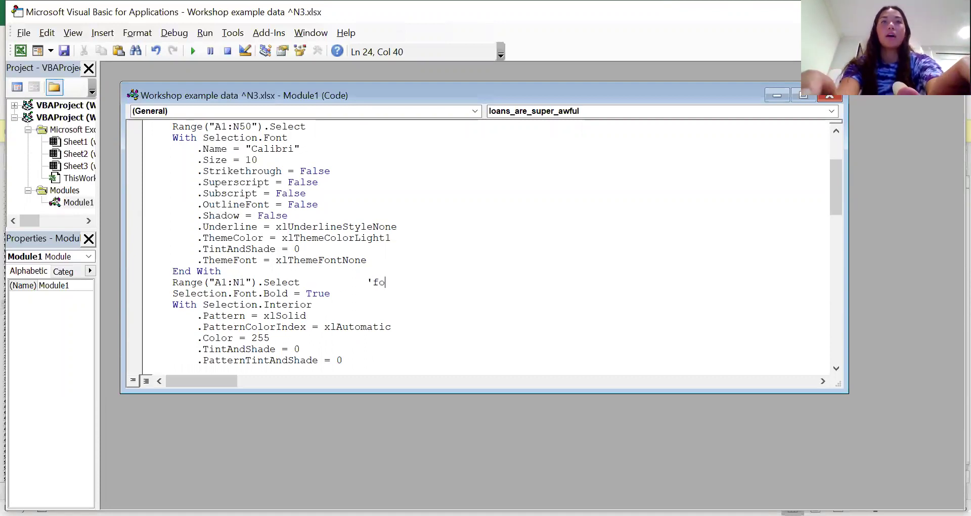
text(made th)
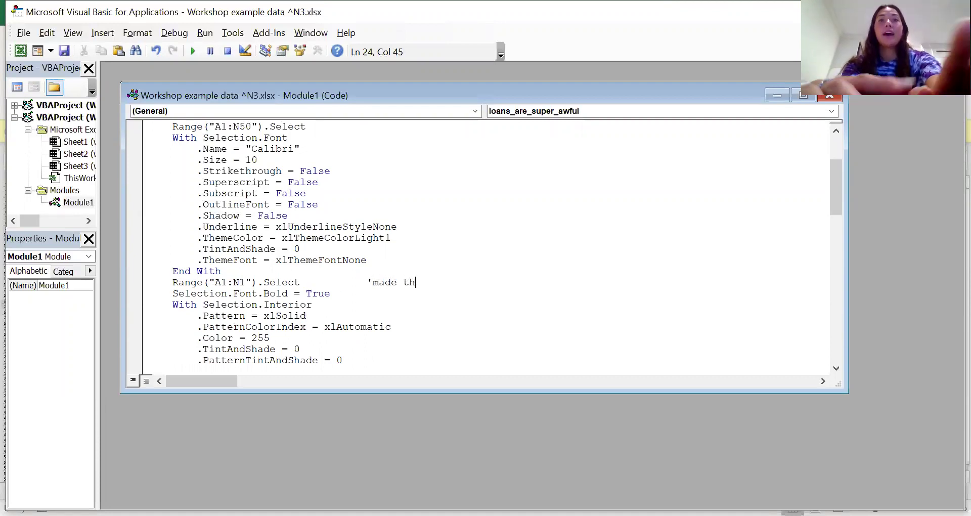
text(e header row bold)
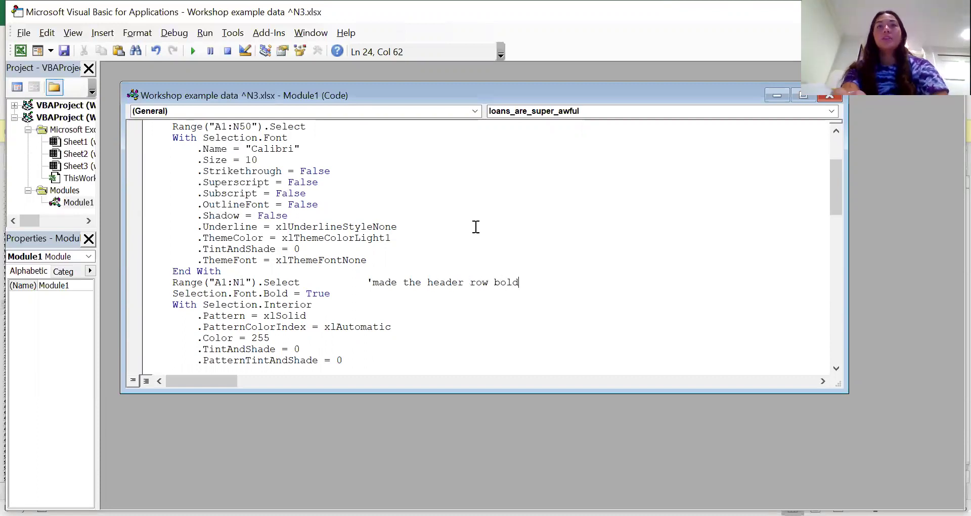
- Close the Module1 code window and return to the workbook
scroll(476, 226, down, 3)
scroll(476, 227, up, 6)
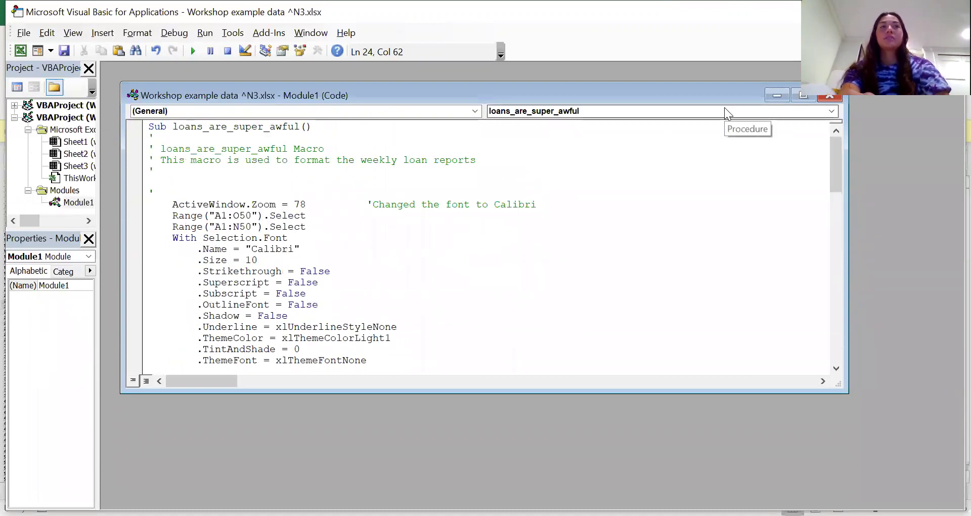
click(829, 96)
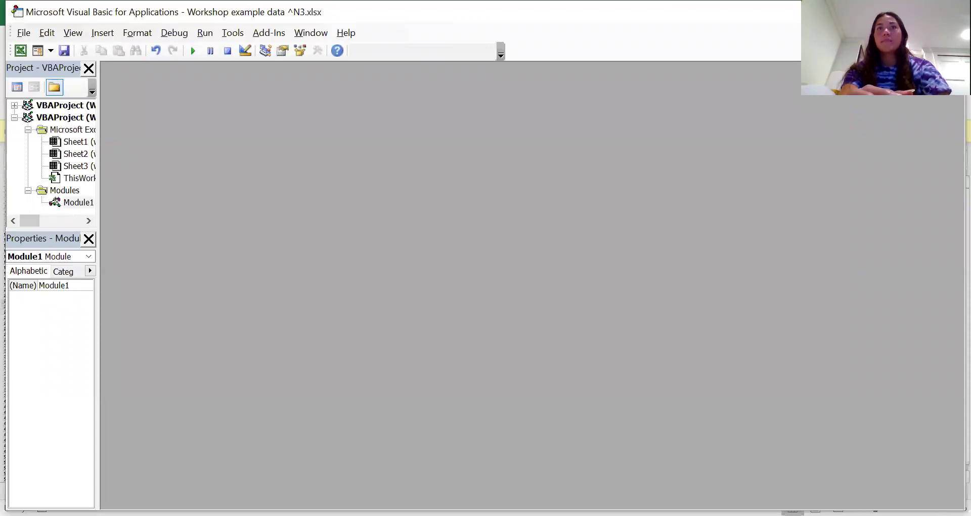
key(alt+F11)
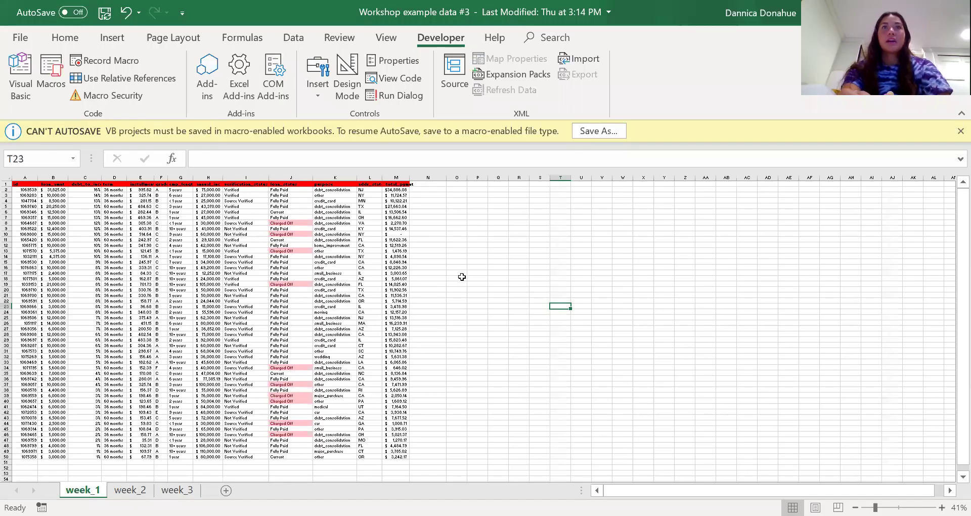
- Save the workbook as an Excel Macro-Enabled Workbook (*.xlsm) in the OneDrive Custom Office Templates folder
click(20, 38)
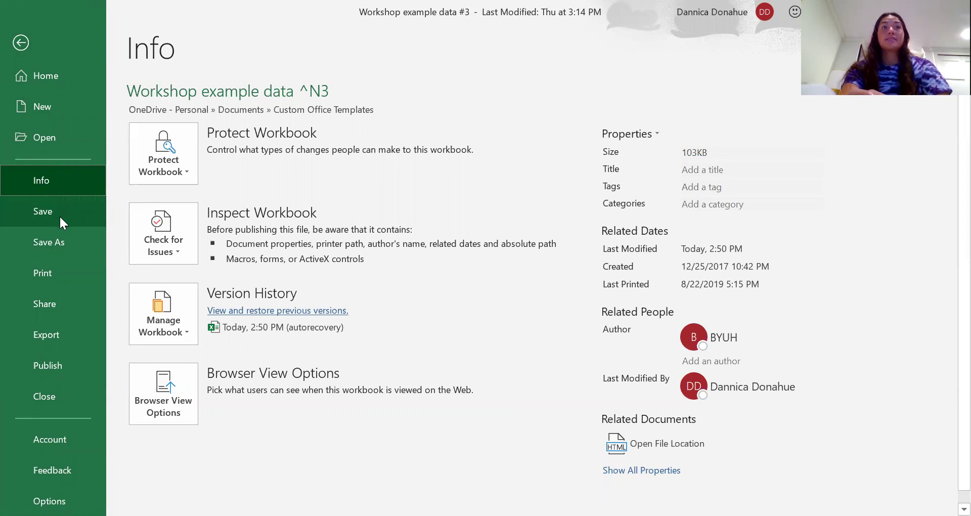
click(68, 237)
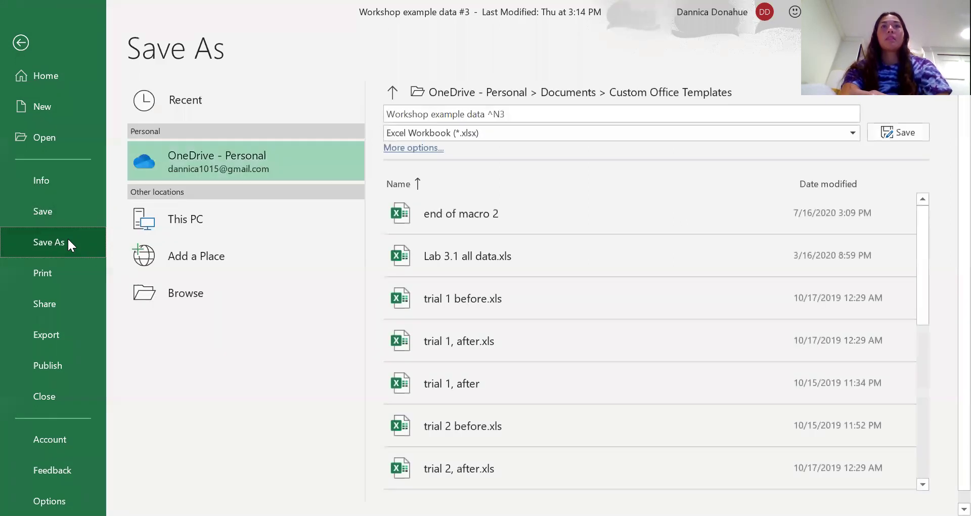
click(451, 132)
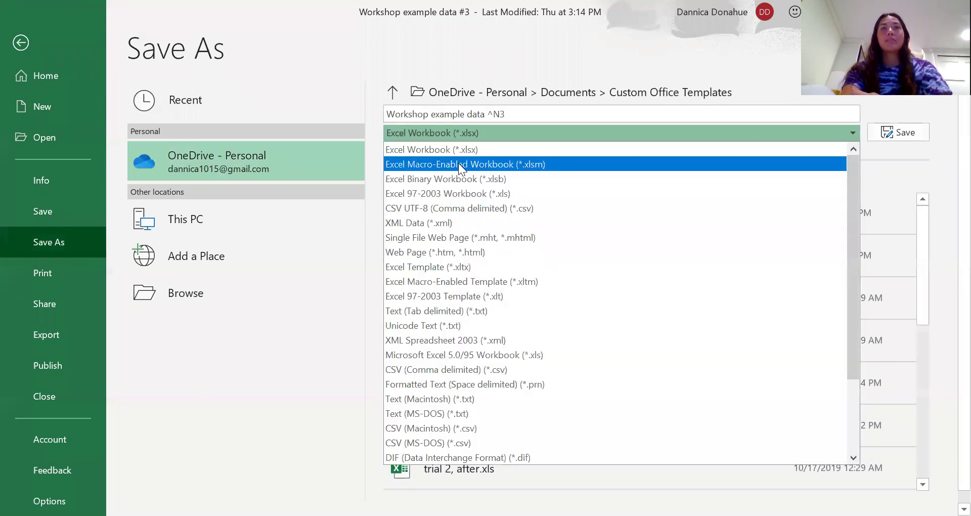
click(460, 164)
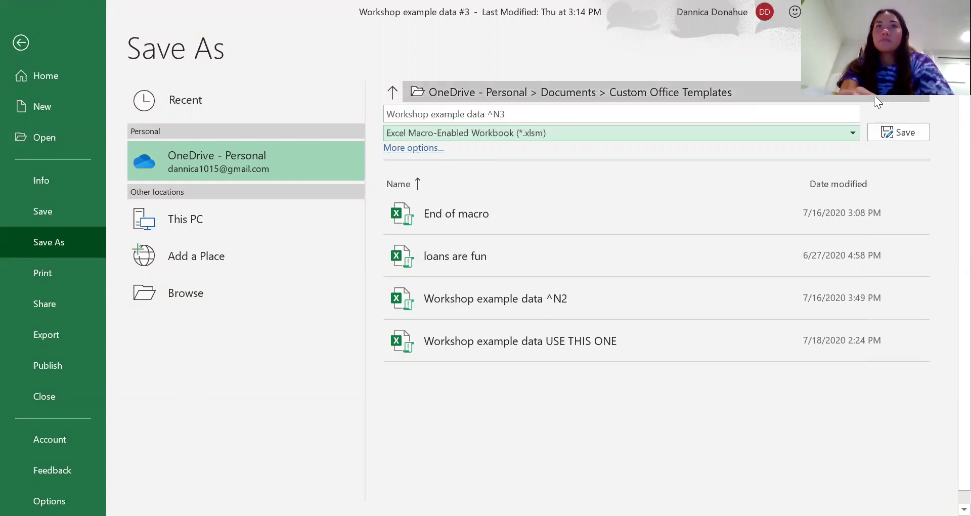
click(885, 139)
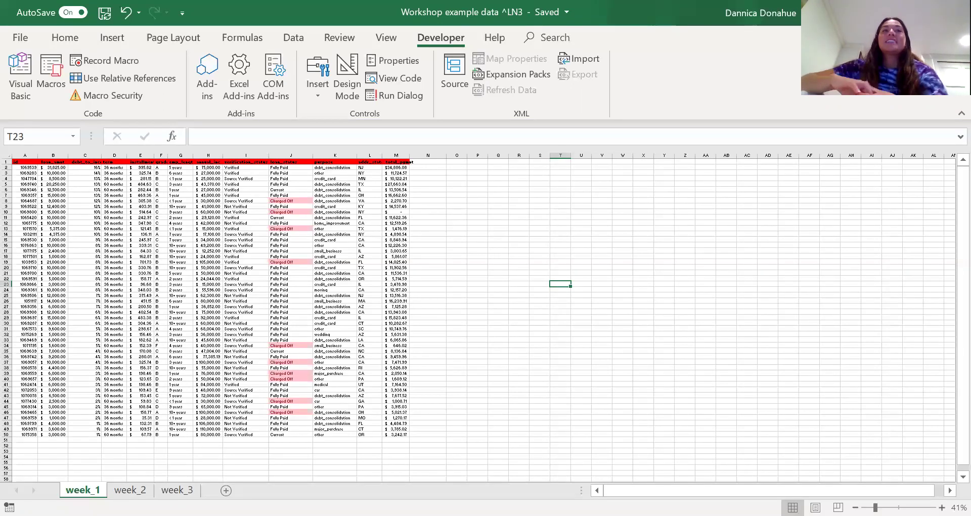
- Reopen the loans_are_super_awful macro's code and examine the recorded font, header, currency, column, formula, sort and replace commands
click(50, 73)
click(624, 185)
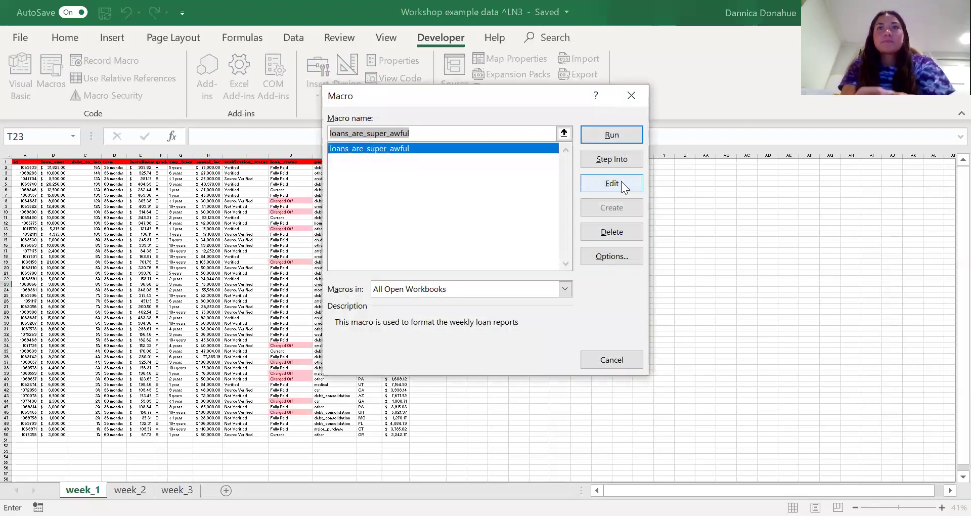
scroll(424, 282, down, 6)
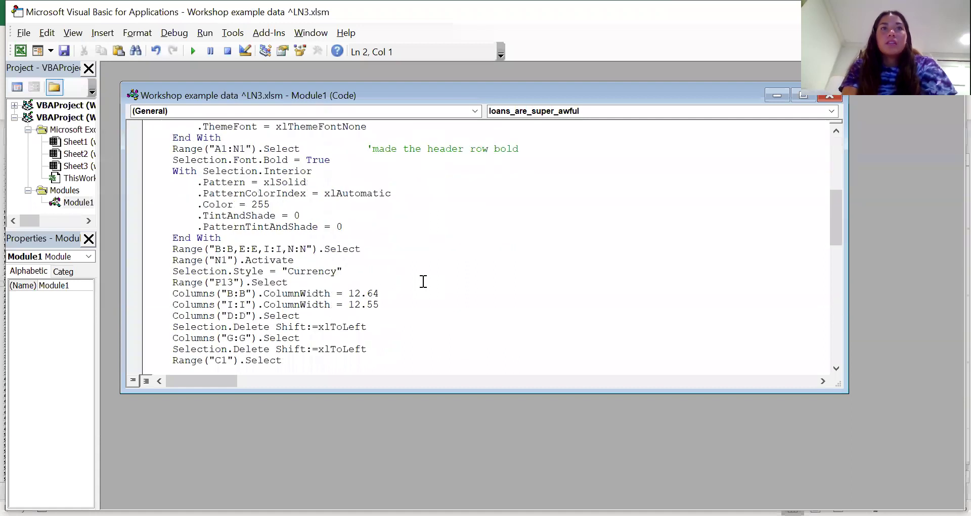
scroll(424, 282, down, 6)
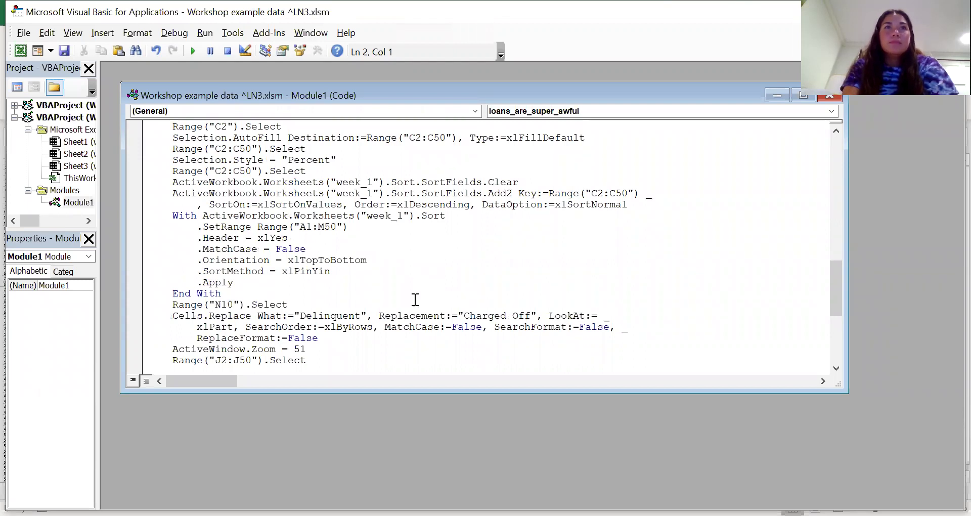
scroll(414, 299, up, 1)
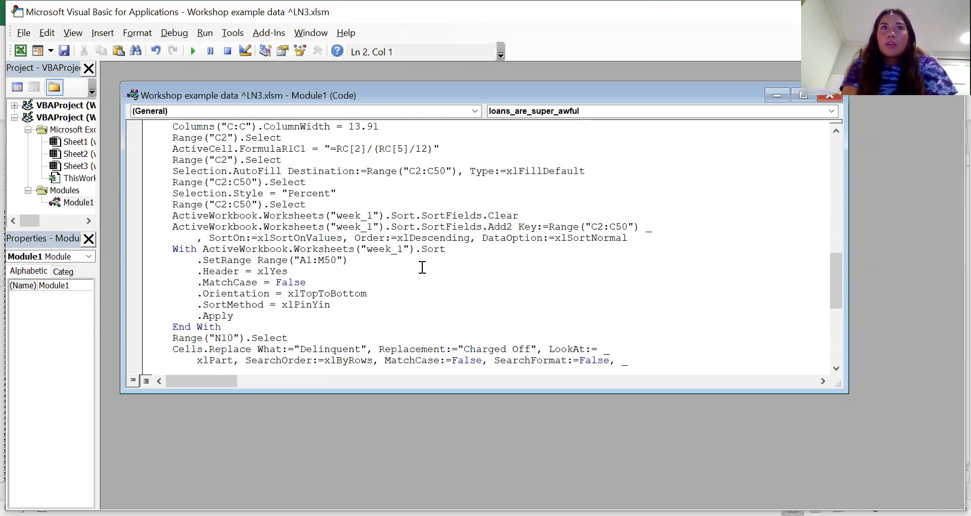
scroll(423, 267, up, 1)
scroll(422, 267, up, 1)
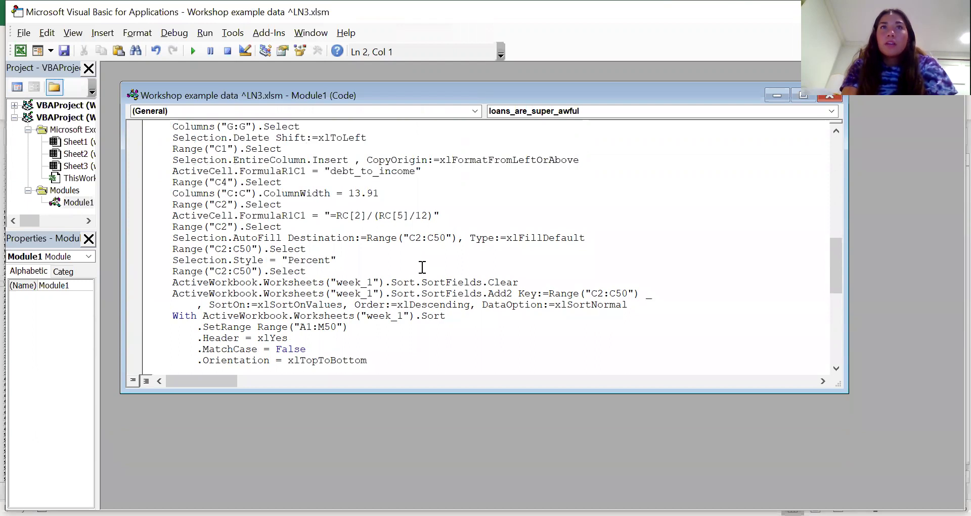
scroll(422, 267, up, 1)
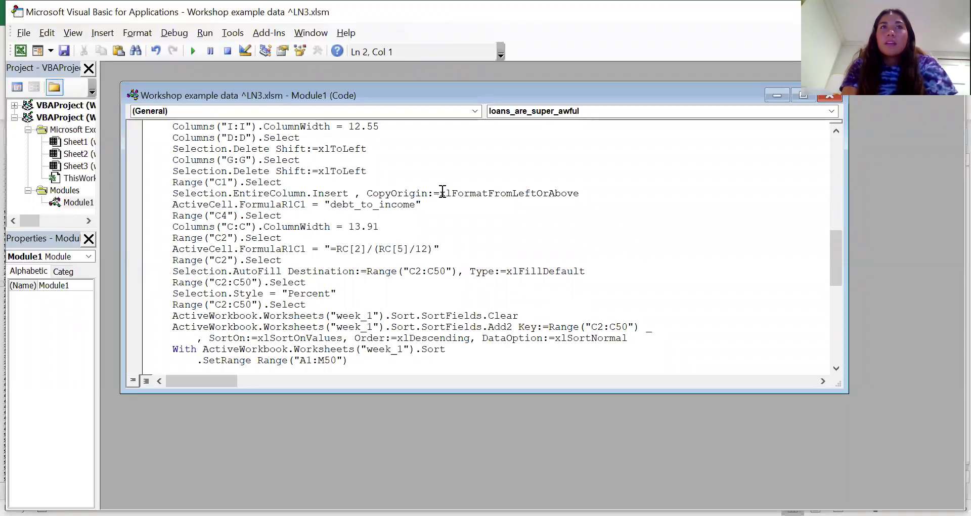
scroll(443, 192, up, 1)
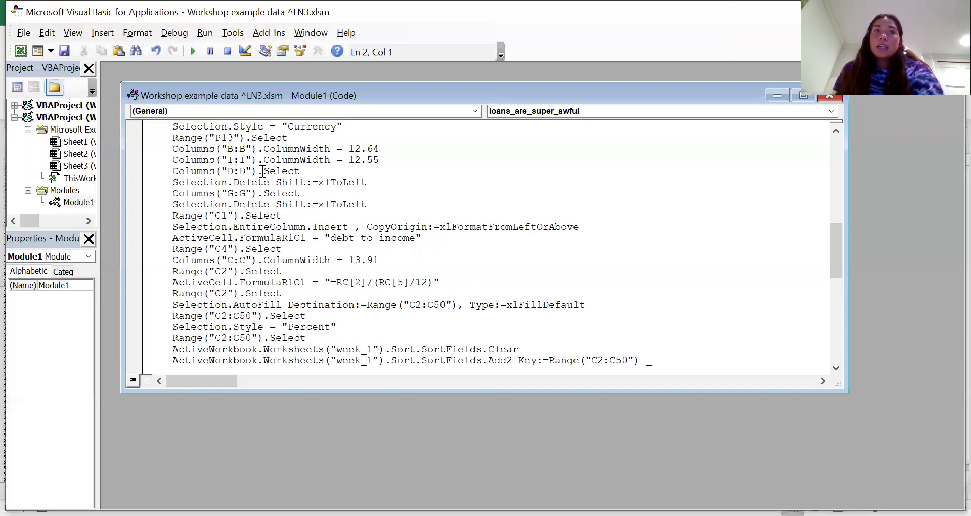
scroll(262, 171, up, 5)
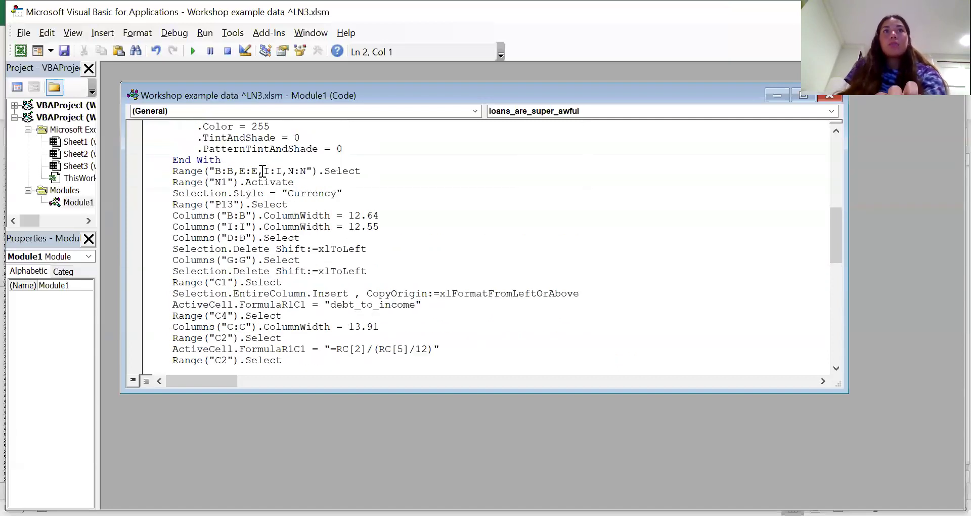
scroll(262, 171, up, 7)
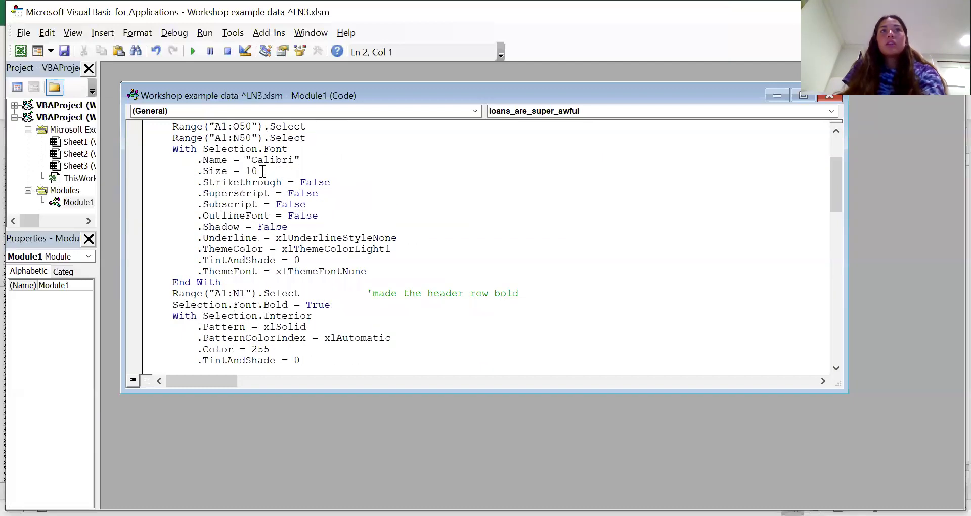
scroll(262, 171, down, 1)
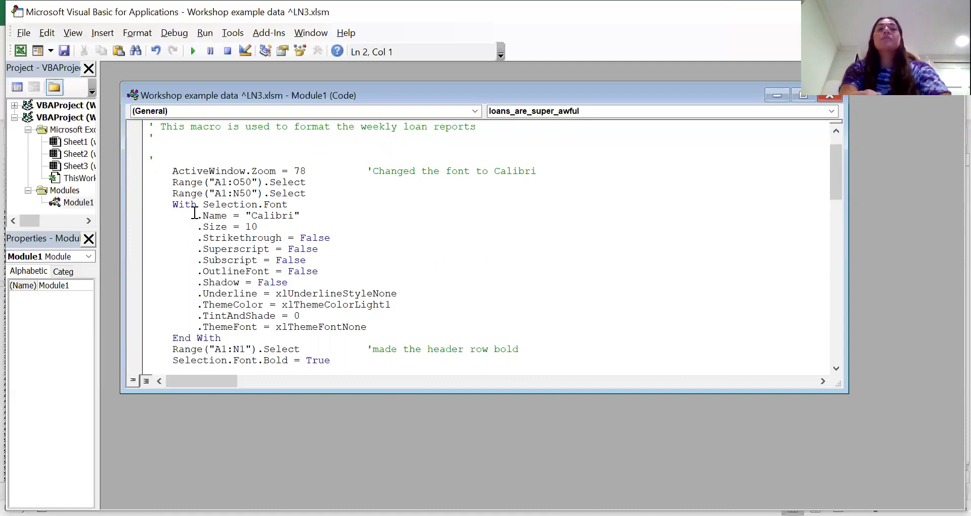
scroll(484, 287, down, 1)
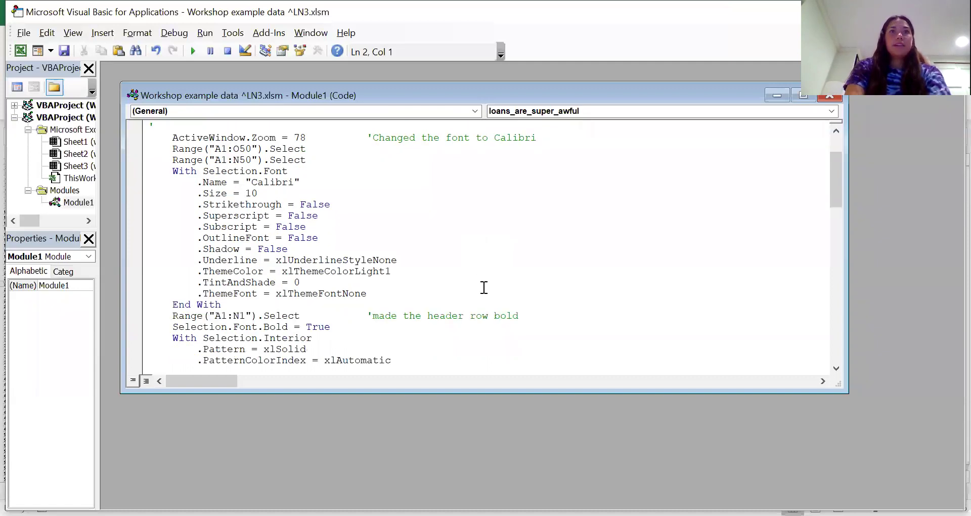
scroll(483, 288, down, 4)
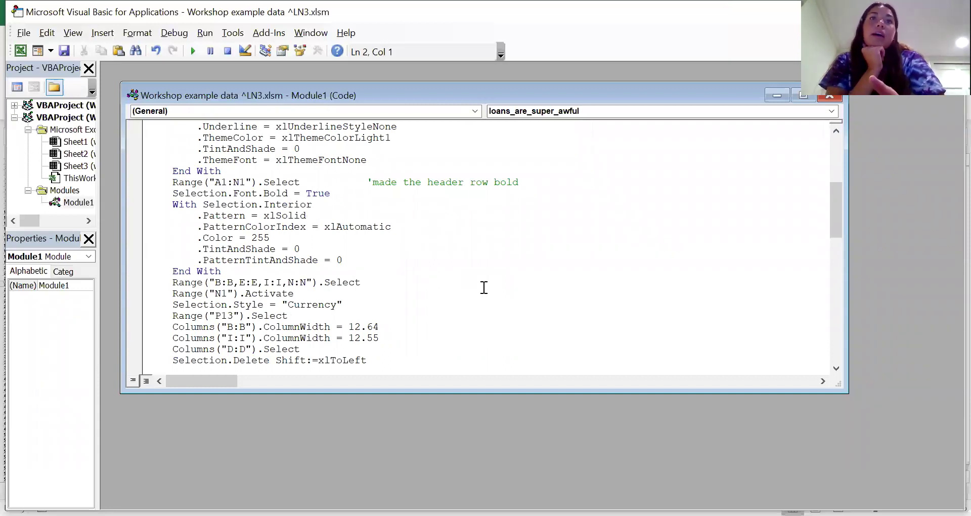
- Review the macro code from the header formatting through the currency, column deletion, debt_to_income formula, percent style and sort commands
scroll(483, 287, down, 1)
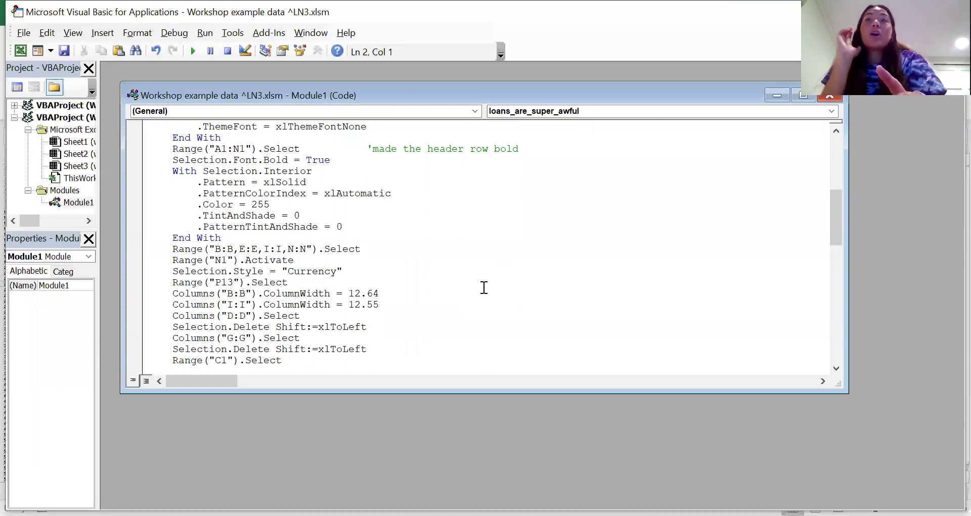
scroll(484, 288, down, 1)
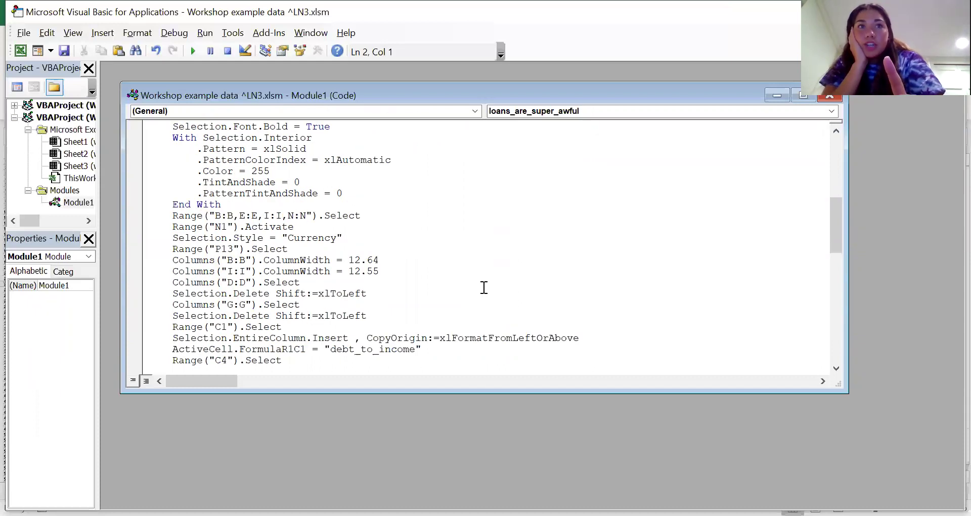
scroll(484, 288, down, 3)
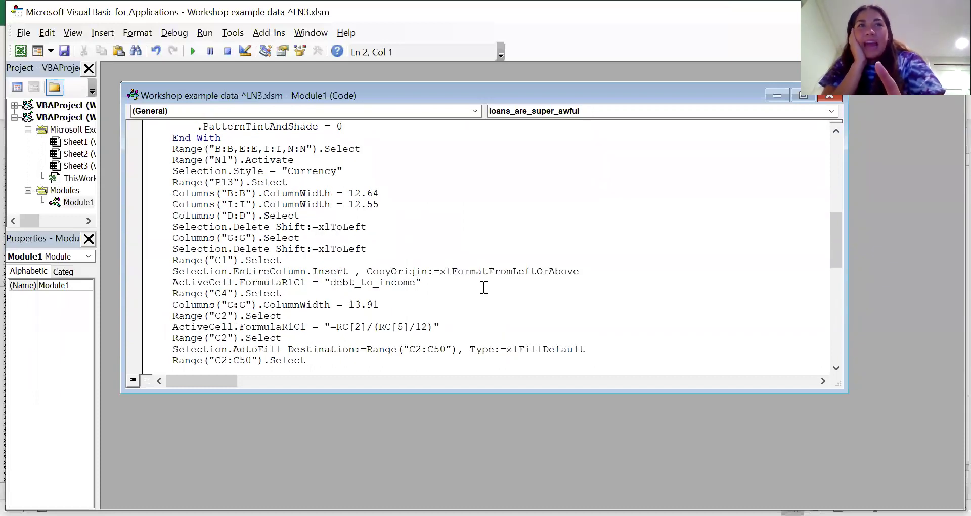
scroll(483, 287, down, 1)
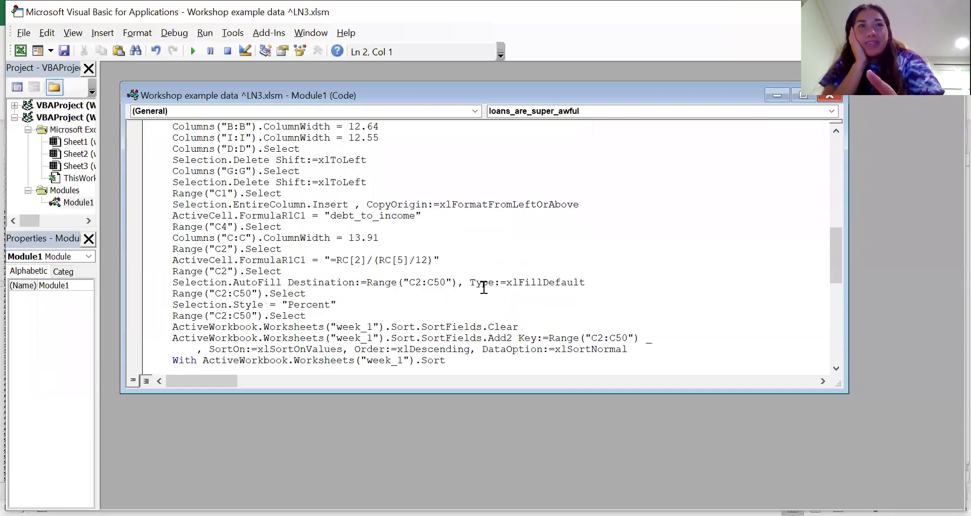
scroll(484, 287, down, 2)
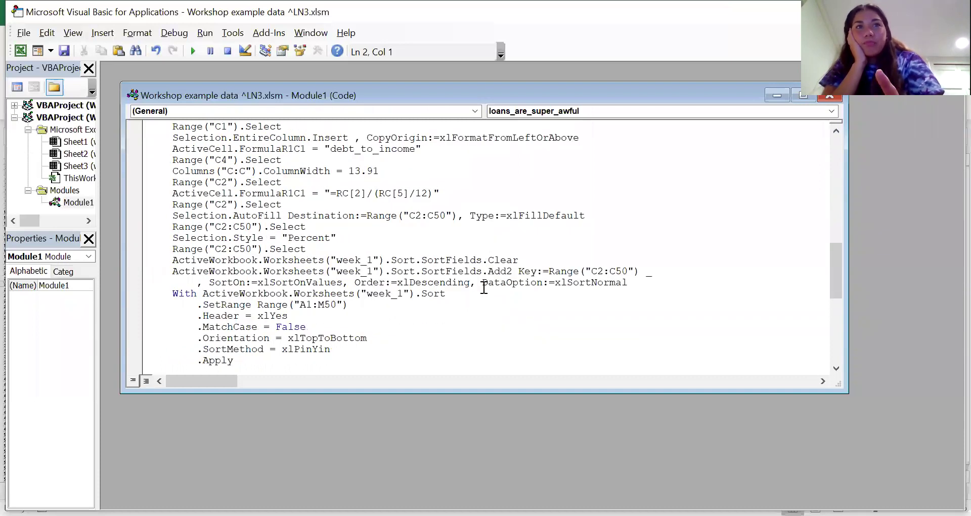
scroll(484, 287, down, 1)
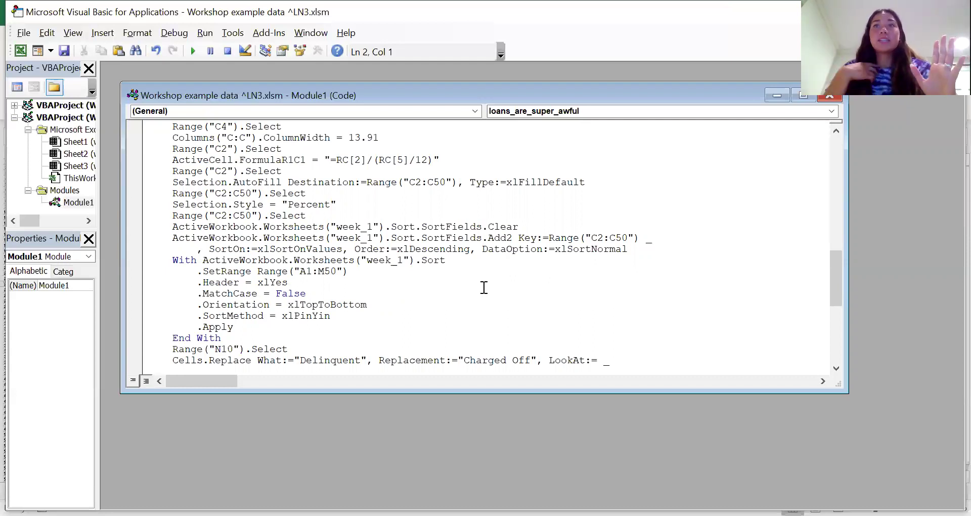
scroll(484, 287, up, 2)
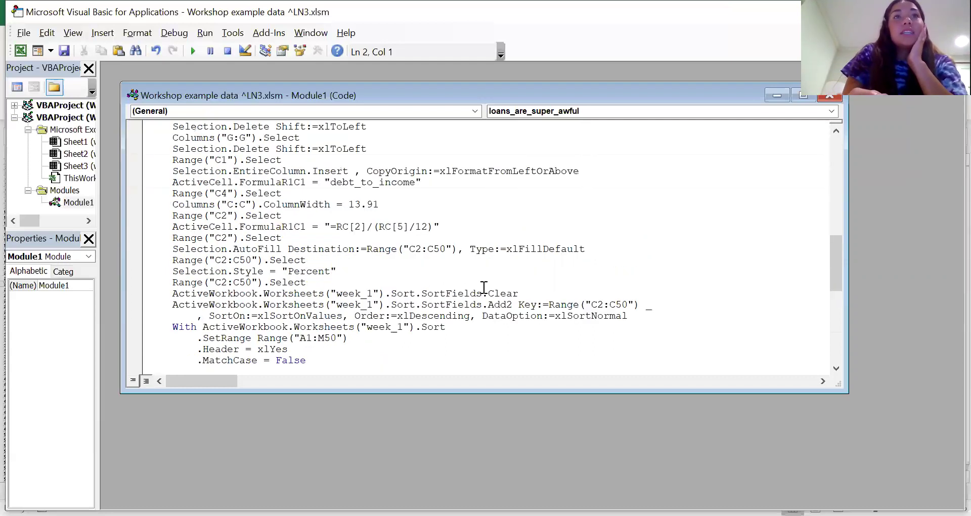
scroll(259, 150, up, 2)
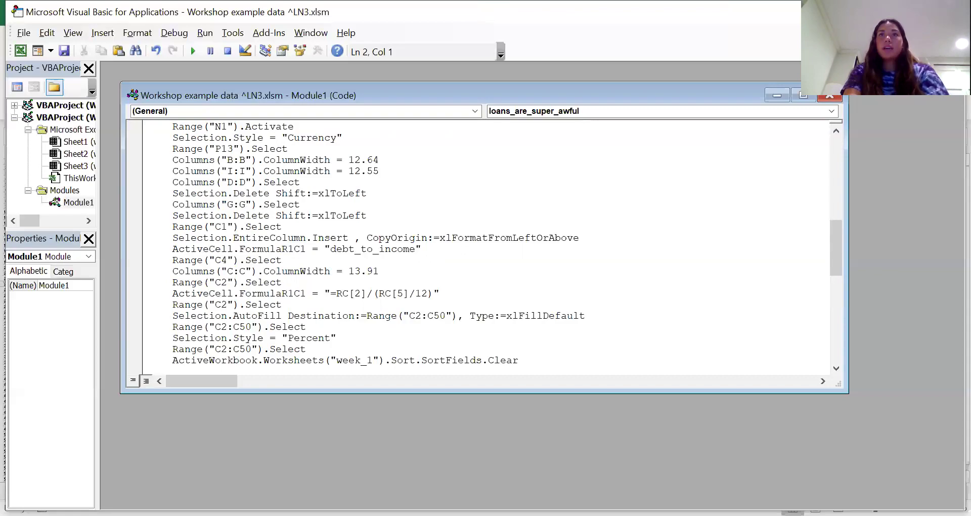
- Leave the macro code and switch to the Workshop example data ^N3 to check macro workbook
key(alt+F11)
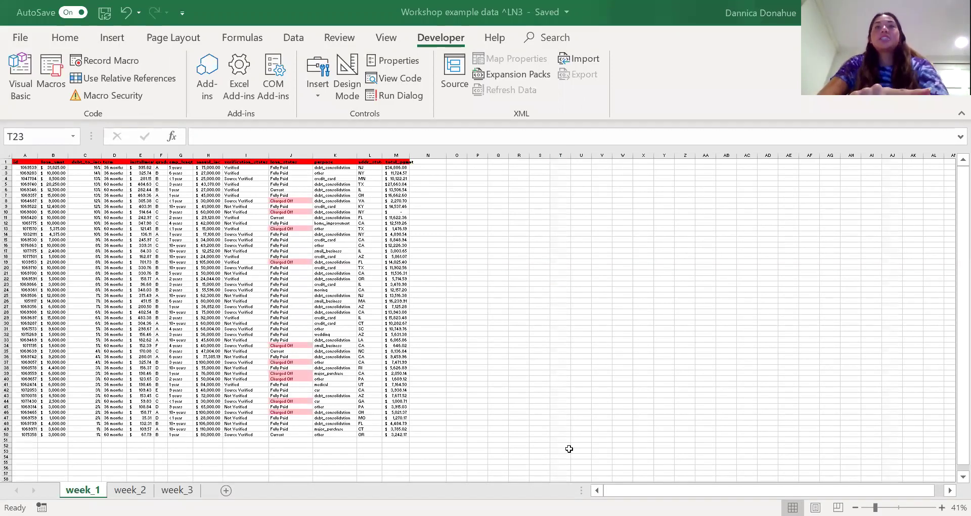
key(alt+Tab)
ctrl+scroll(521, 266, down, 3)
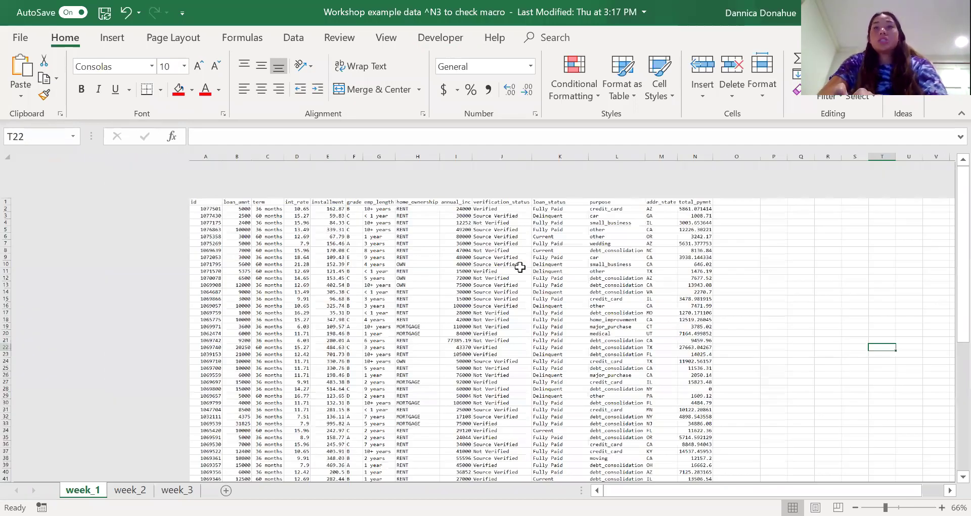
- Add a column headed macro in O1 of the week_1 sheet and fill O2:O50 with 1
click(569, 164)
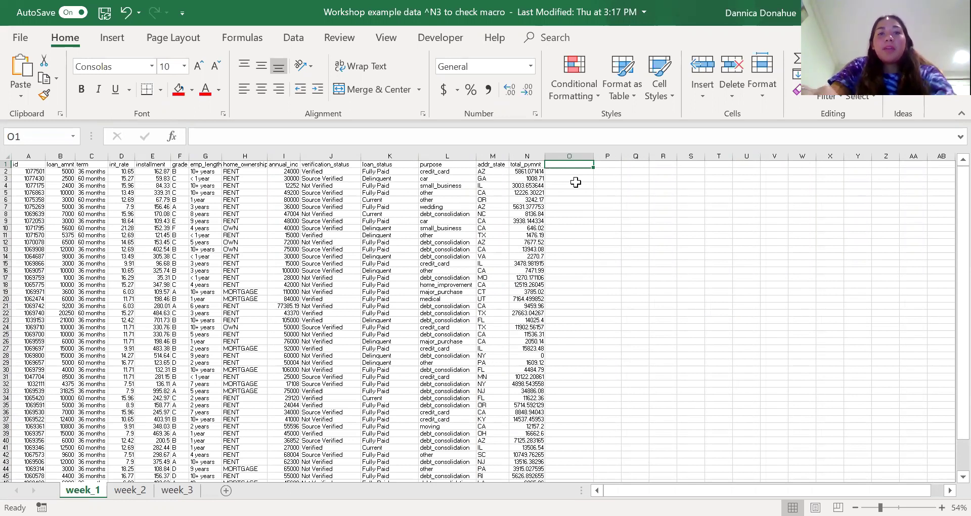
text(macro)
click(566, 170)
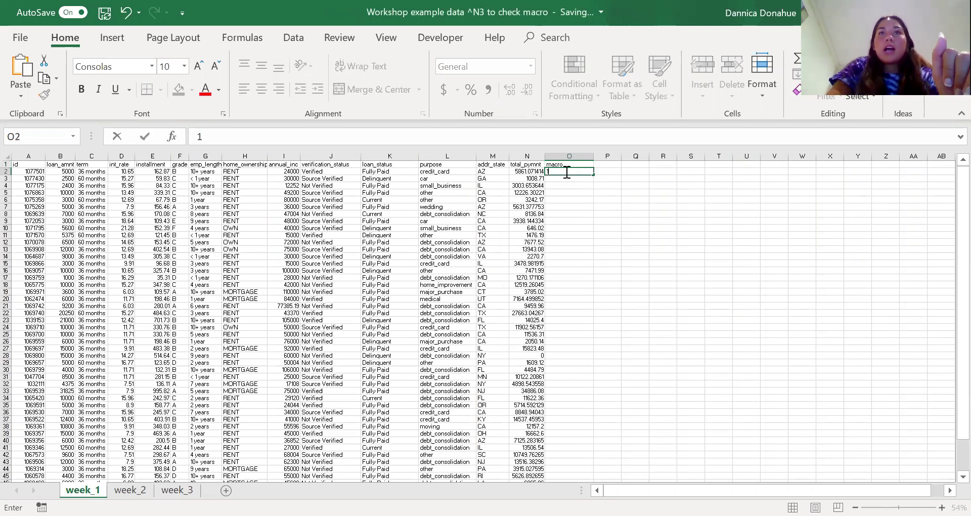
text(1)
key(ctrl+Return)
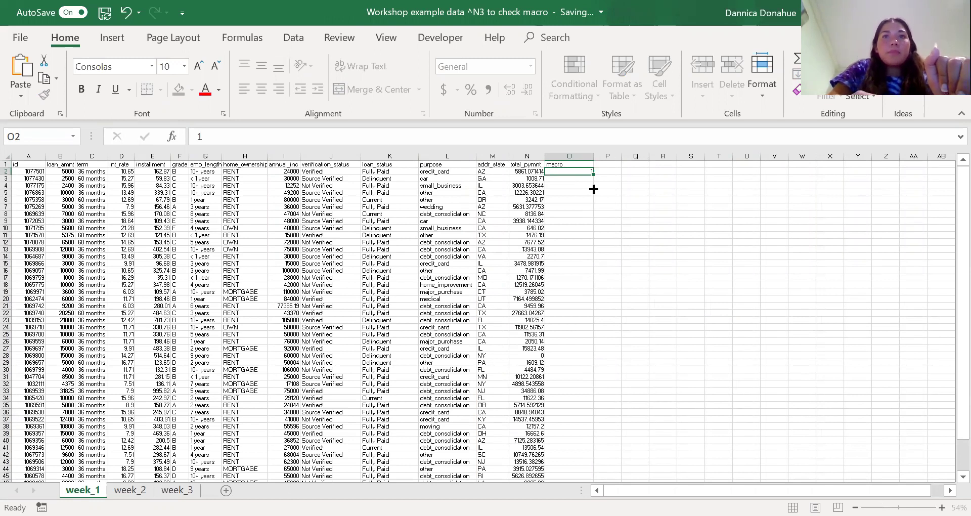
drag(592, 174, 582, 447)
click(658, 340)
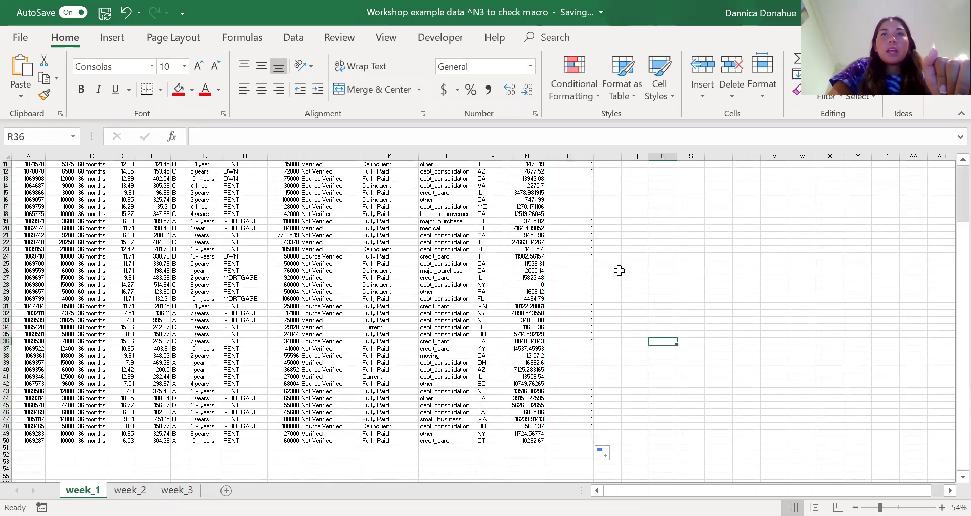
- Run the loans_are_super_awful macro from Workshop example data ^LN3.xlsm on the unformatted week_1 sheet
ctrl+scroll(619, 270, down, 3)
scroll(619, 270, up, 4)
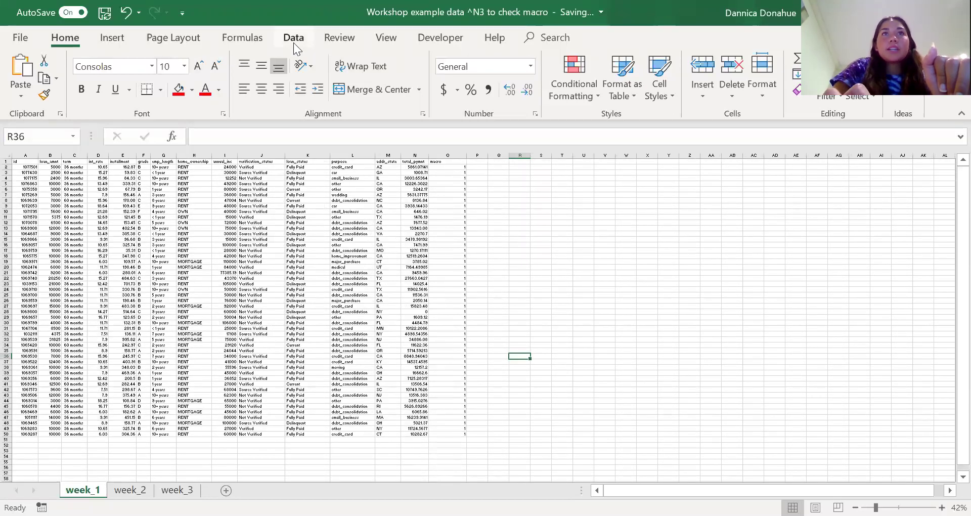
click(465, 35)
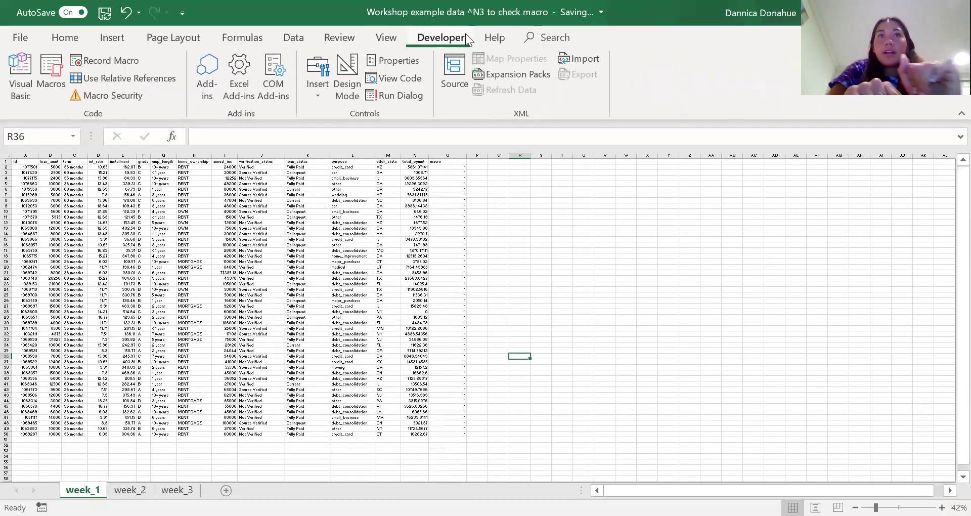
click(42, 74)
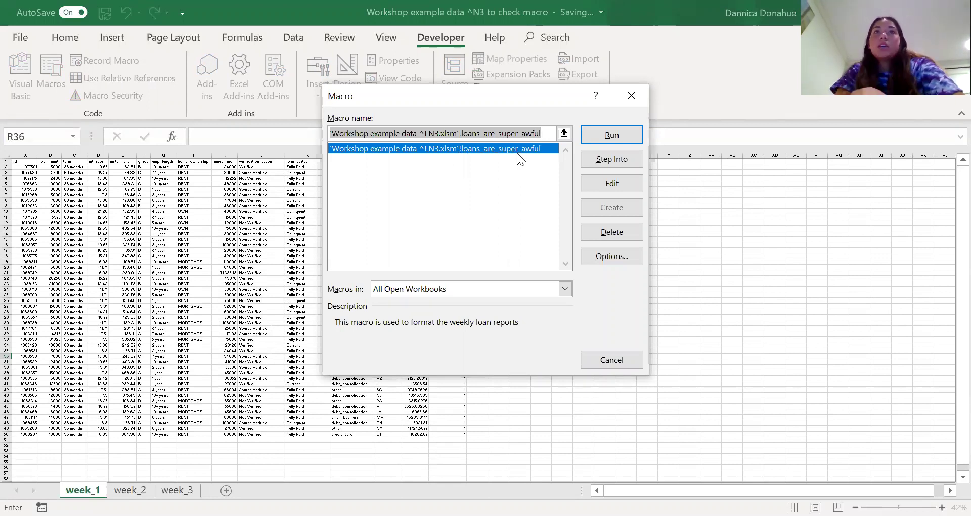
click(605, 135)
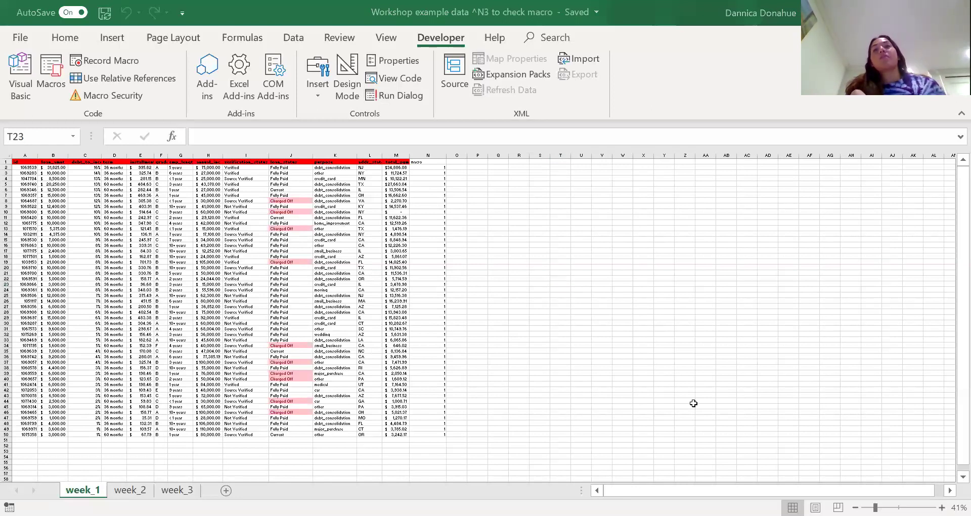
- Switch to the Excel Macro Workshop document in Word and review its preparation, macro recording and checking instructions
key(alt+Tab)
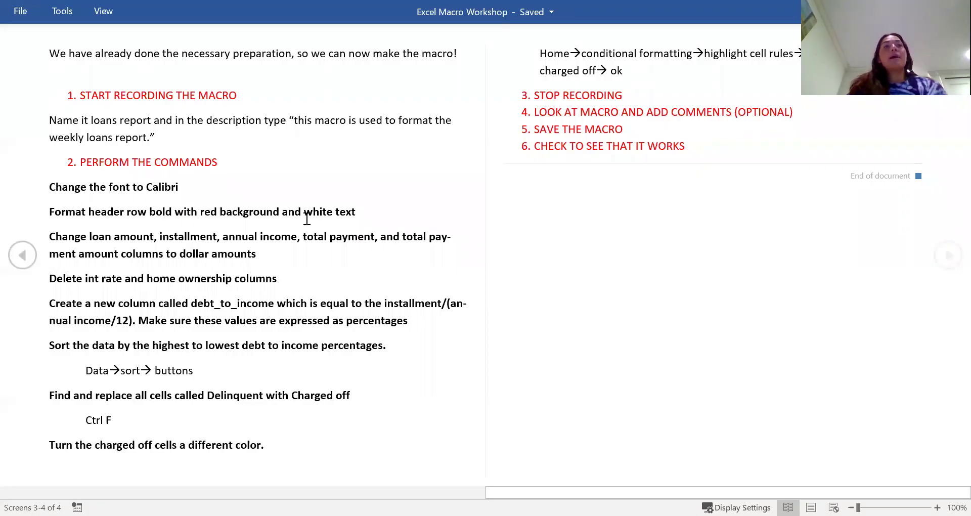
click(28, 260)
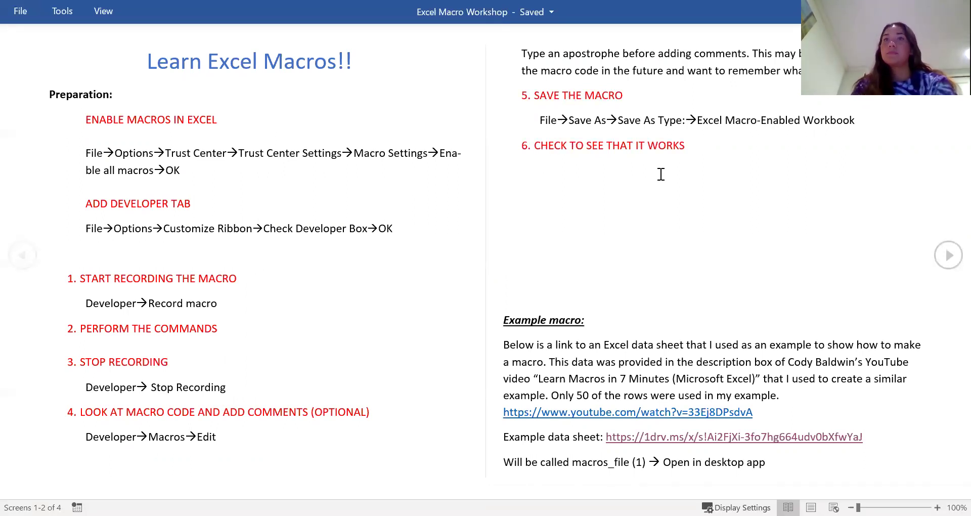
click(948, 255)
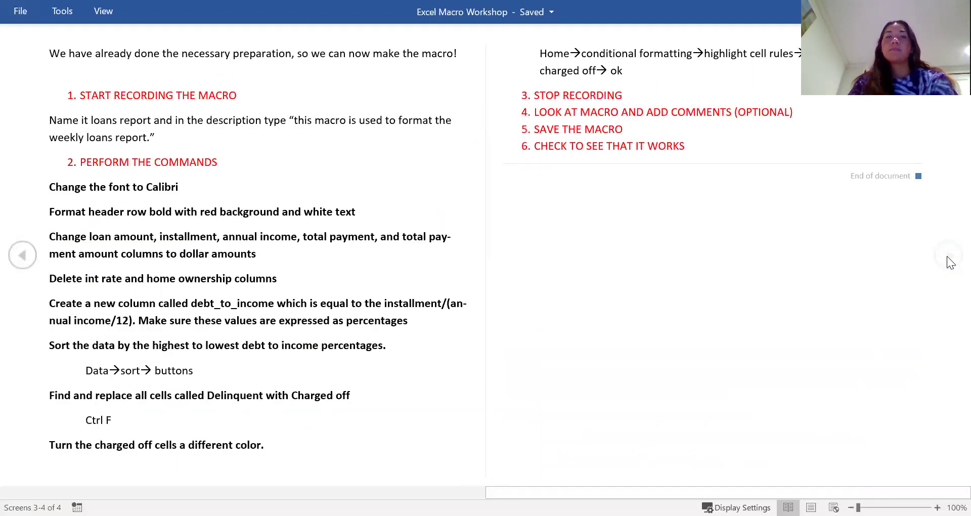